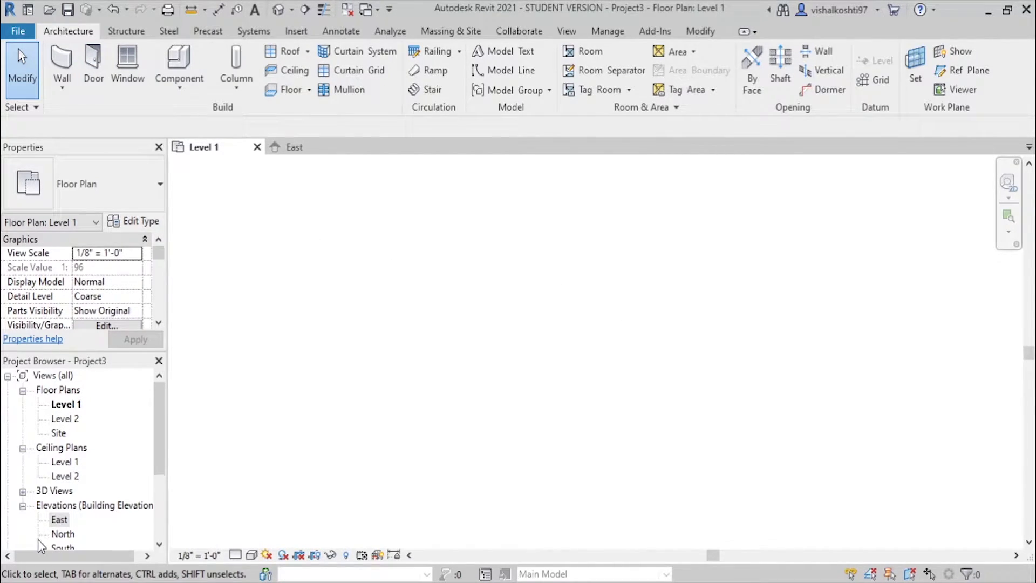
# From the Level 1 plan, start a new stair and choose Create Sketch for a custom run.
pyautogui.doubleClick(59, 520)
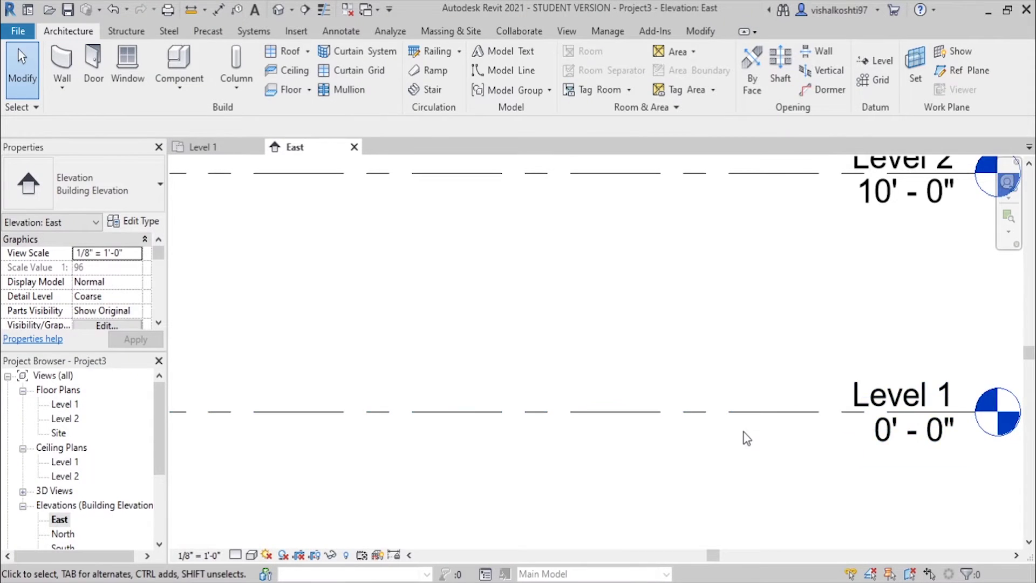
pyautogui.scroll(3, 777, 390)
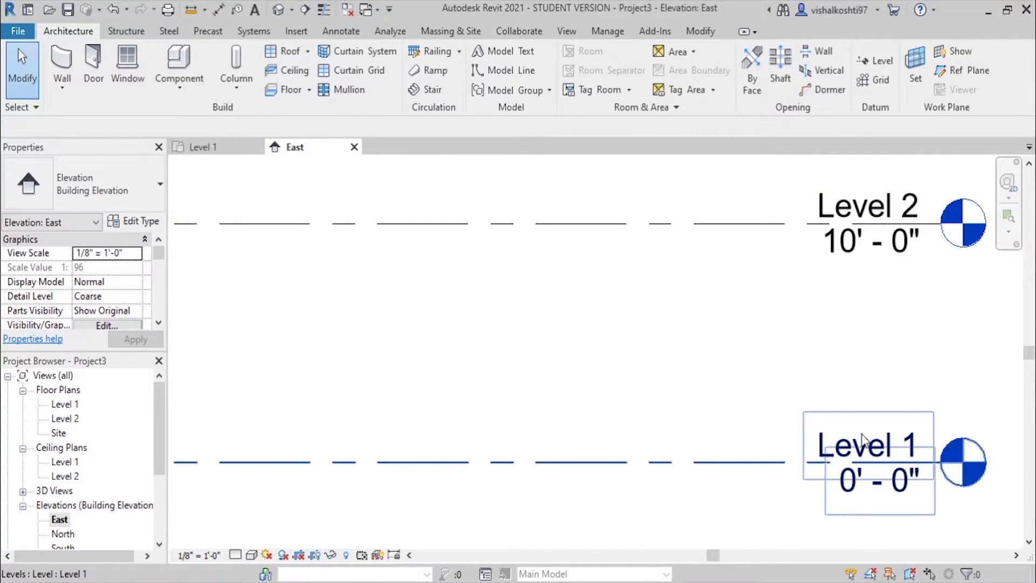
pyautogui.click(213, 155)
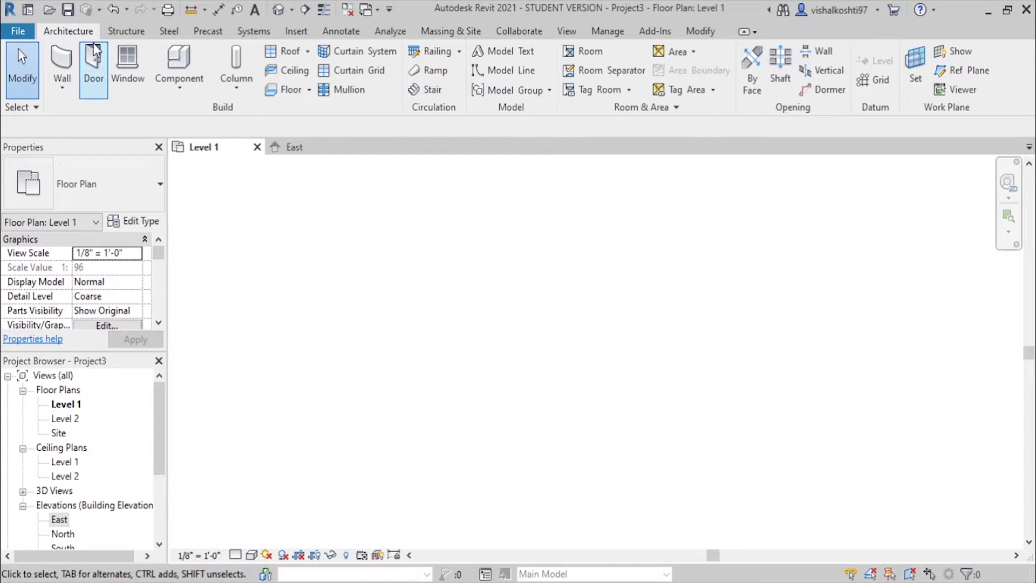
pyautogui.click(427, 91)
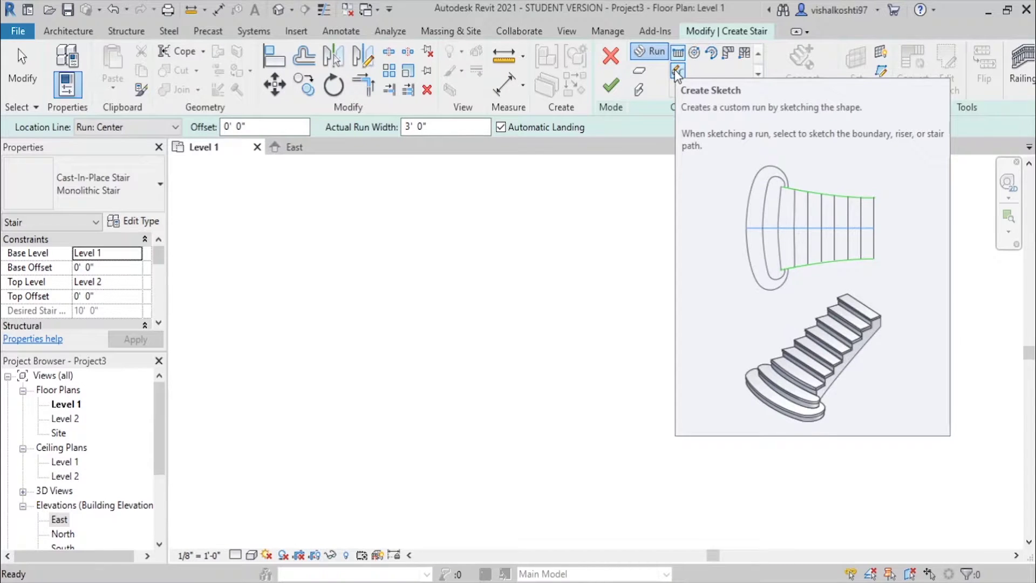
pyautogui.click(677, 72)
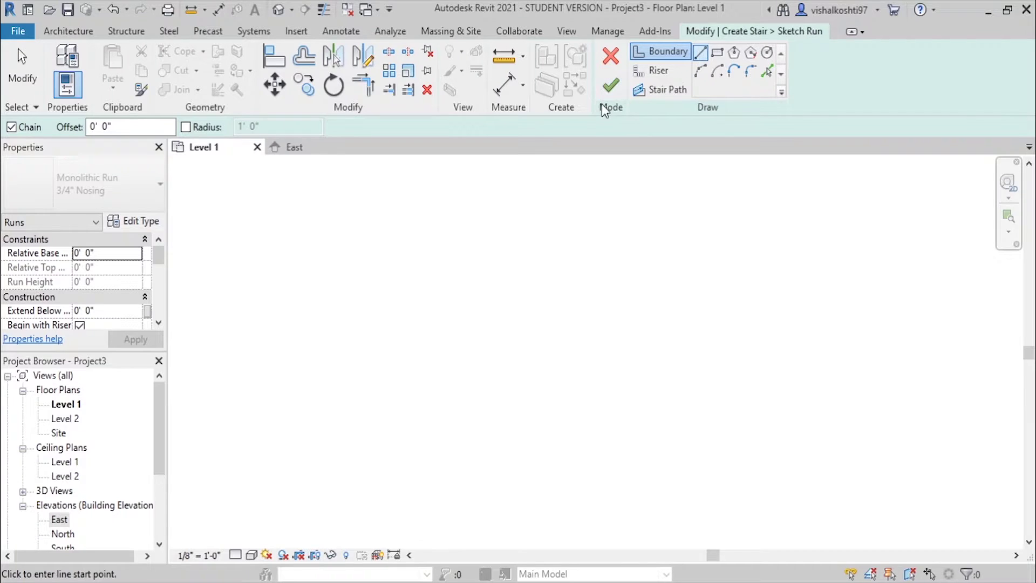
# Draw the inner boundary: a long horizontal line with a 3' vertical line rising from its left end.
pyautogui.click(750, 314)
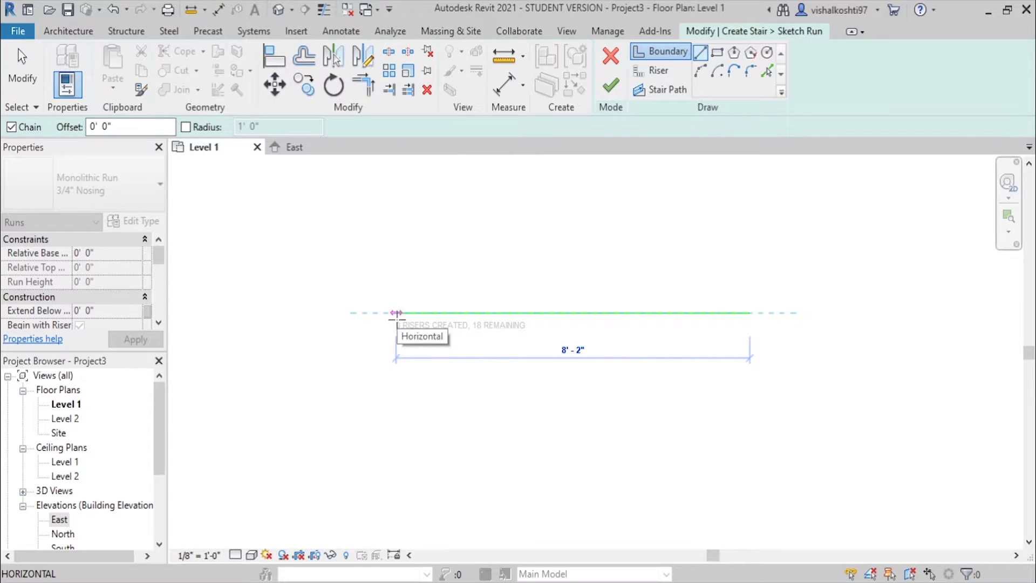
pyautogui.click(403, 314)
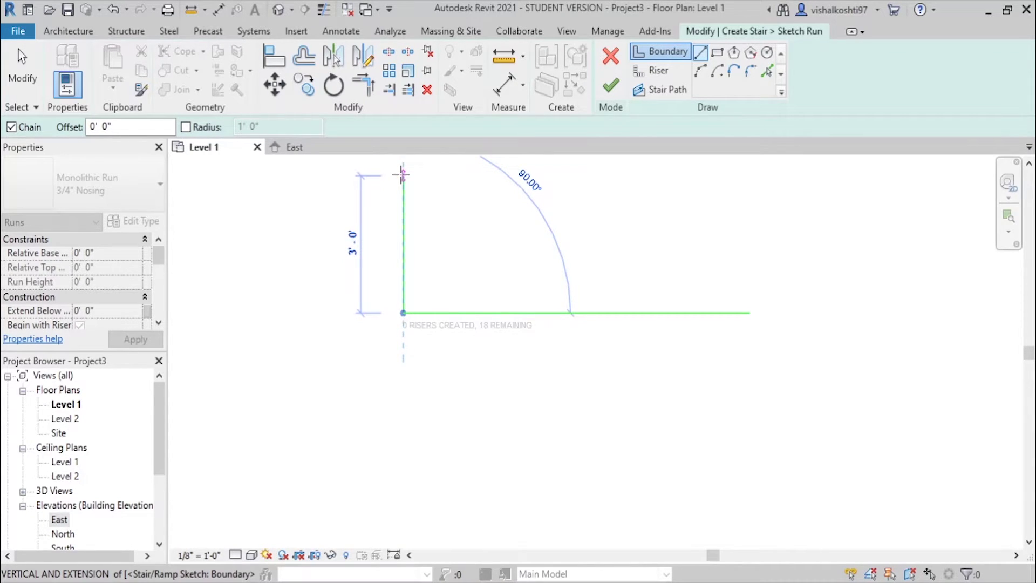
pyautogui.click(404, 175)
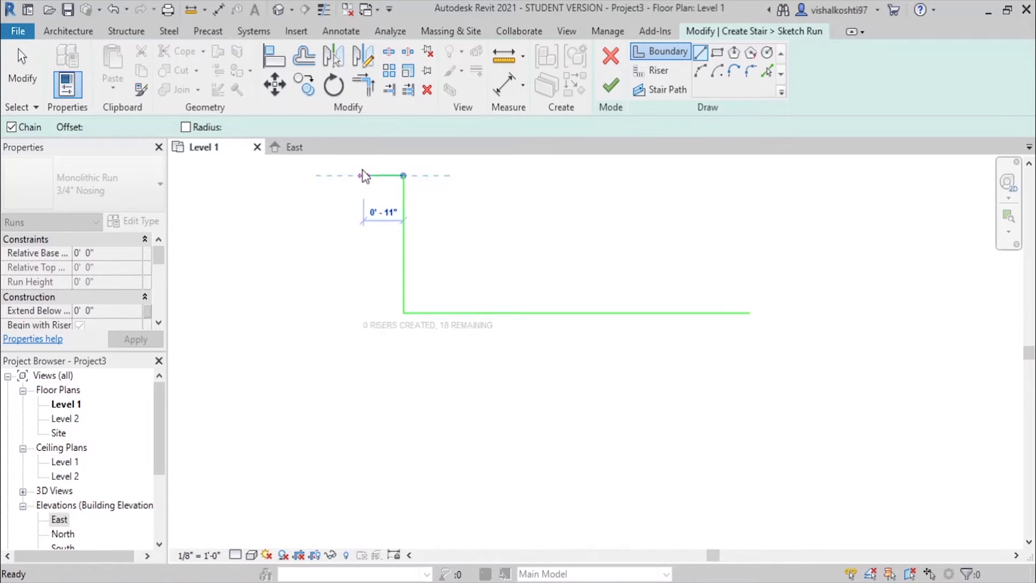
pyautogui.press('Escape')
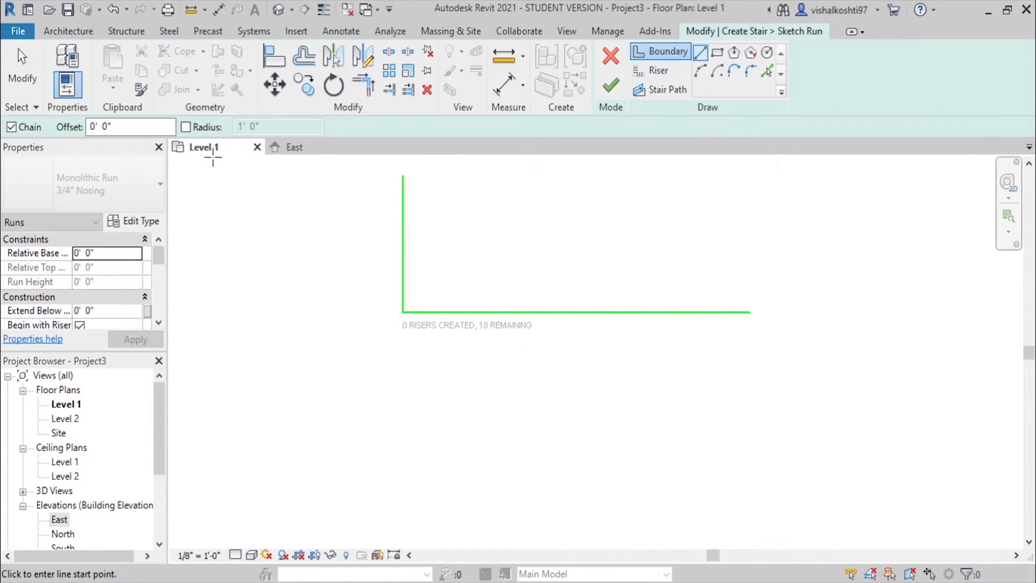
pyautogui.press('Escape')
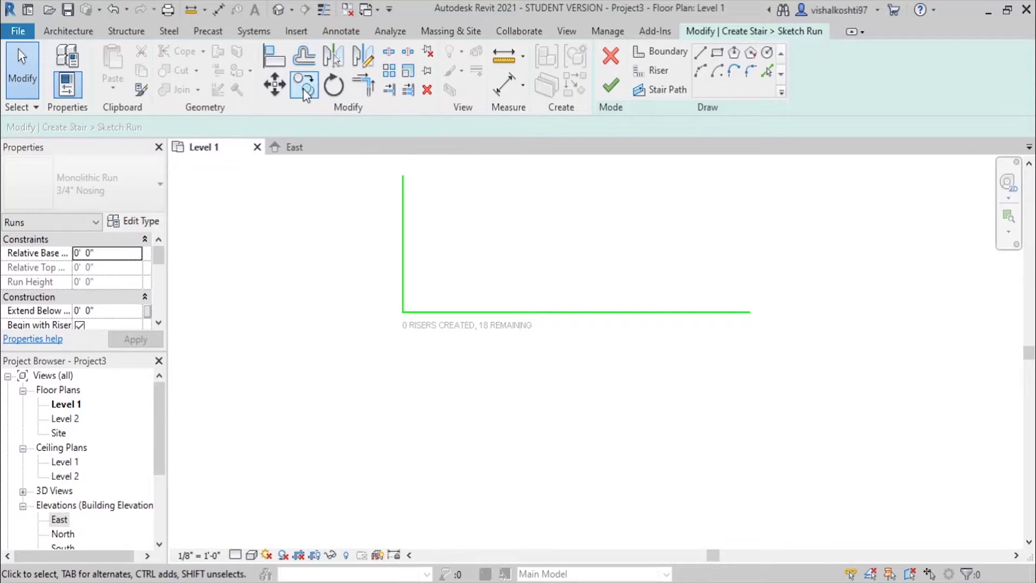
# Offset both boundary lines 3' 6" outward to form the outer L-shaped boundary.
pyautogui.click(306, 61)
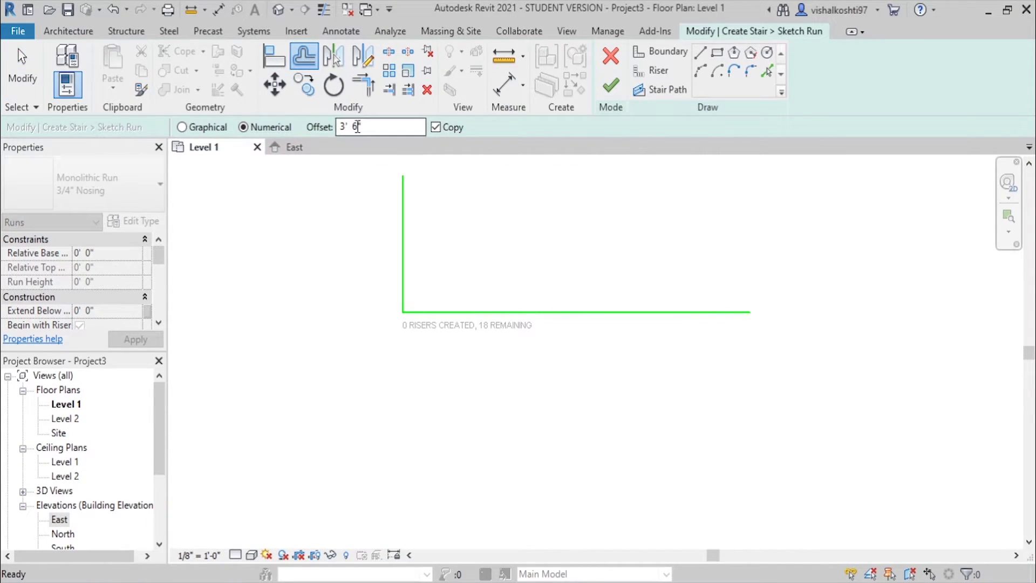
pyautogui.moveTo(365, 127); pyautogui.dragTo(341, 121)
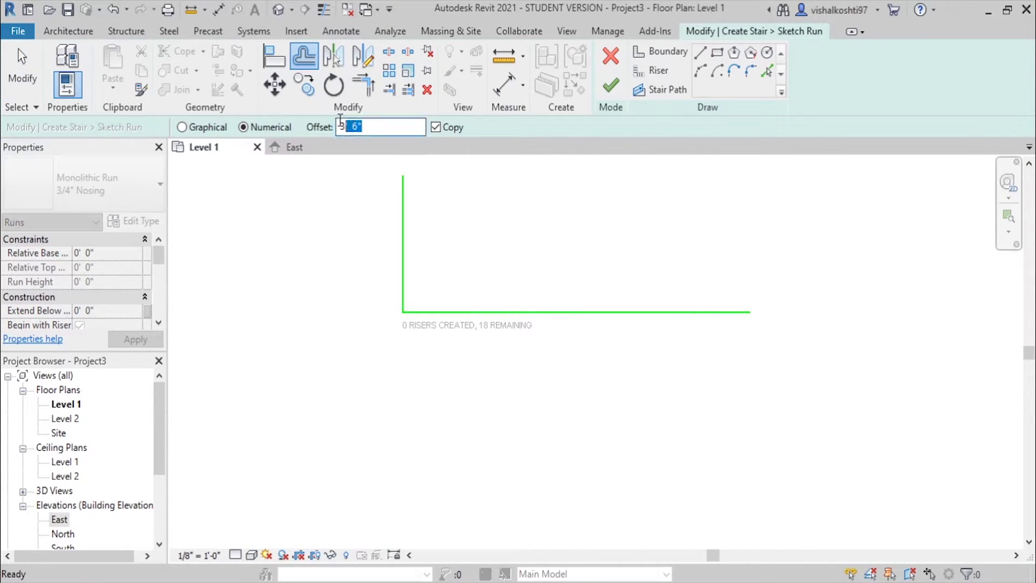
pyautogui.click(405, 227)
pyautogui.click(460, 314)
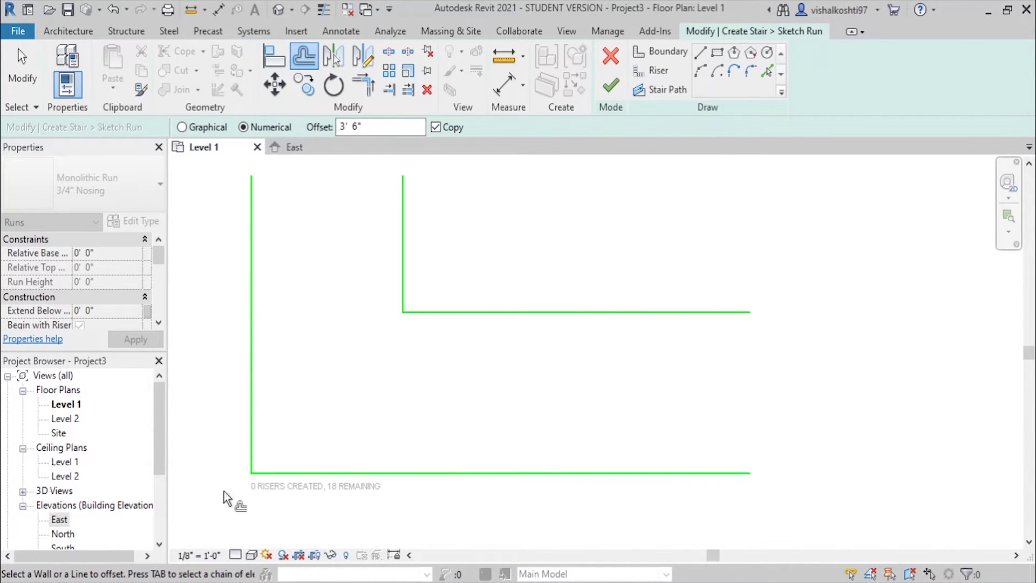
# Draw the first riser line joining the right ends of the inner and outer boundaries.
pyautogui.click(658, 71)
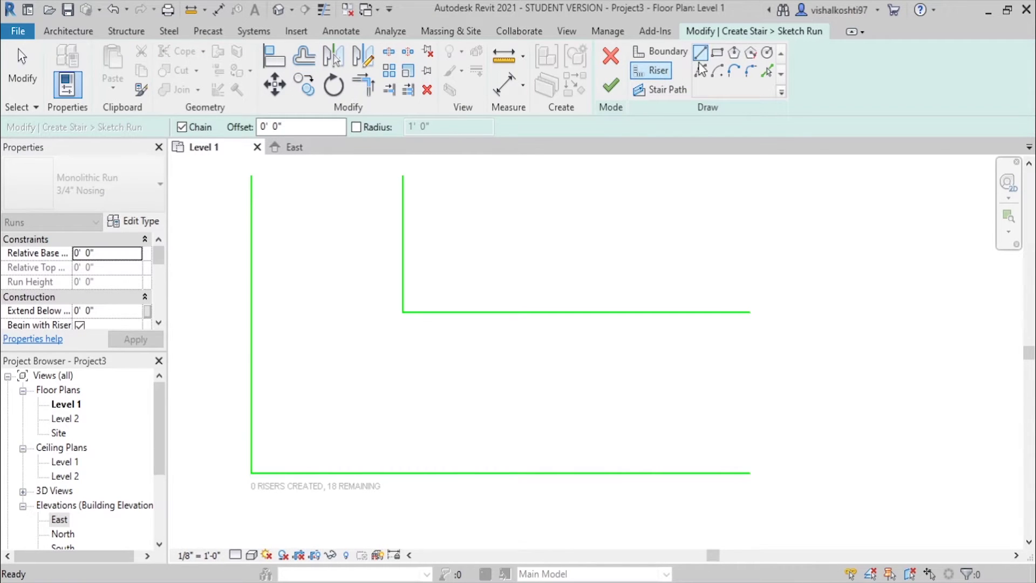
pyautogui.click(750, 312)
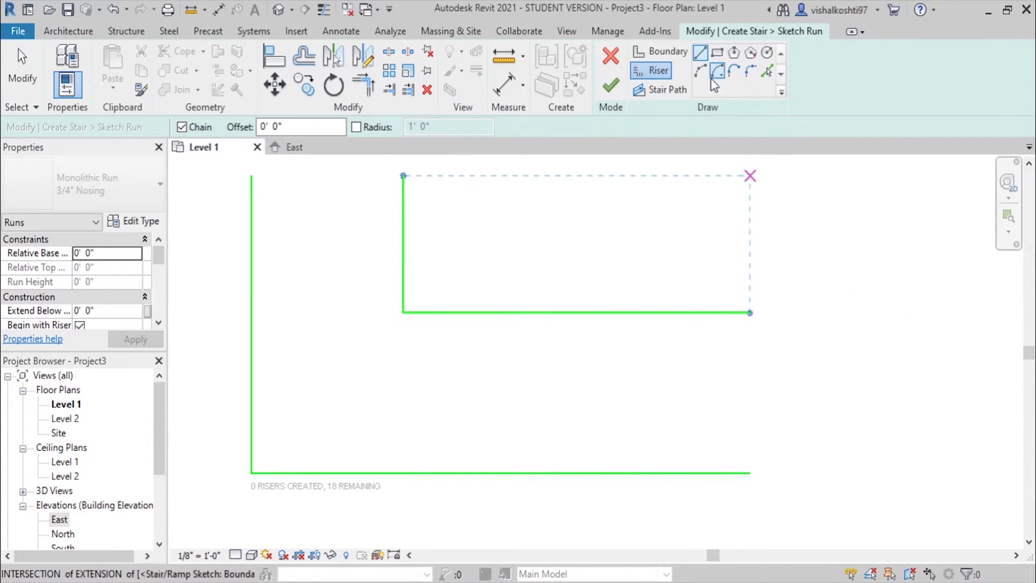
pyautogui.click(751, 312)
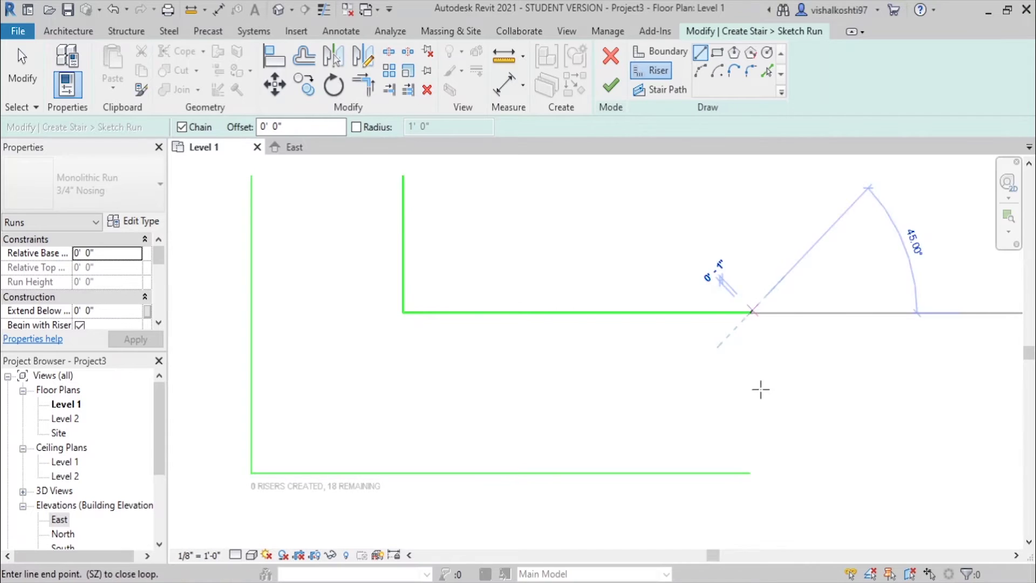
pyautogui.click(750, 473)
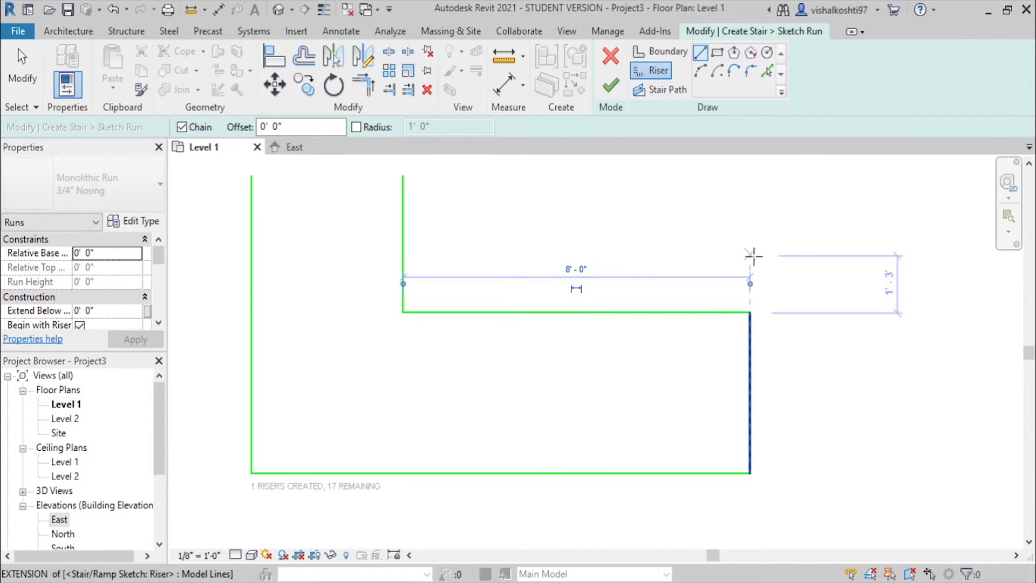
pyautogui.press('Escape')
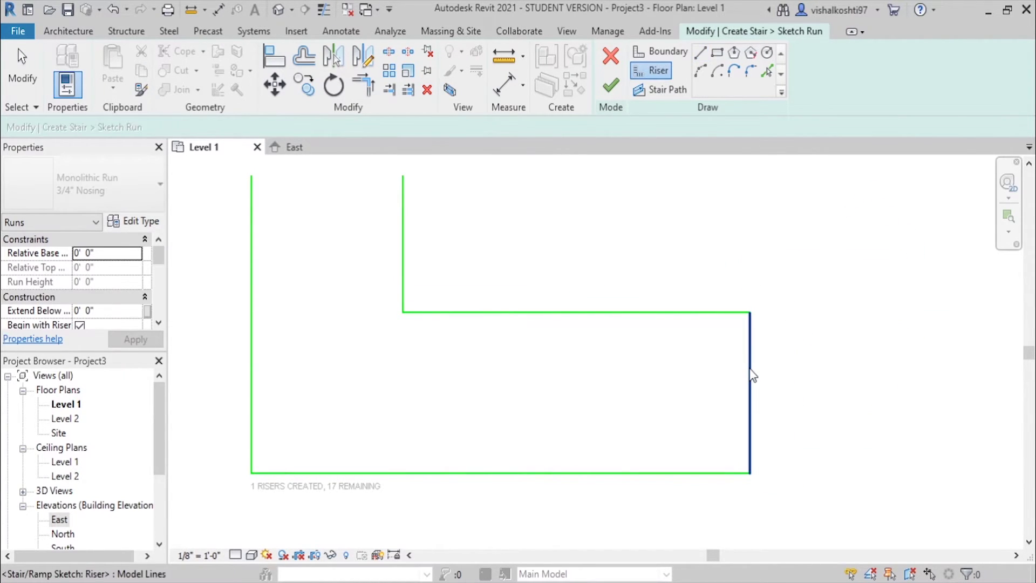
pyautogui.press('Escape')
pyautogui.click(744, 359)
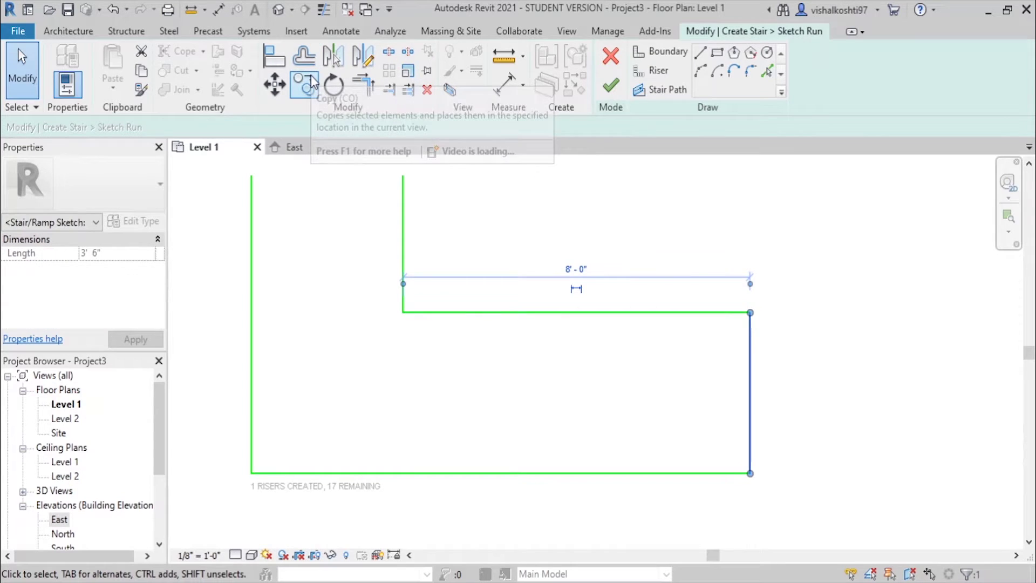
# Copy the riser repeatedly along the straight run to place eight evenly spaced risers.
pyautogui.click(311, 79)
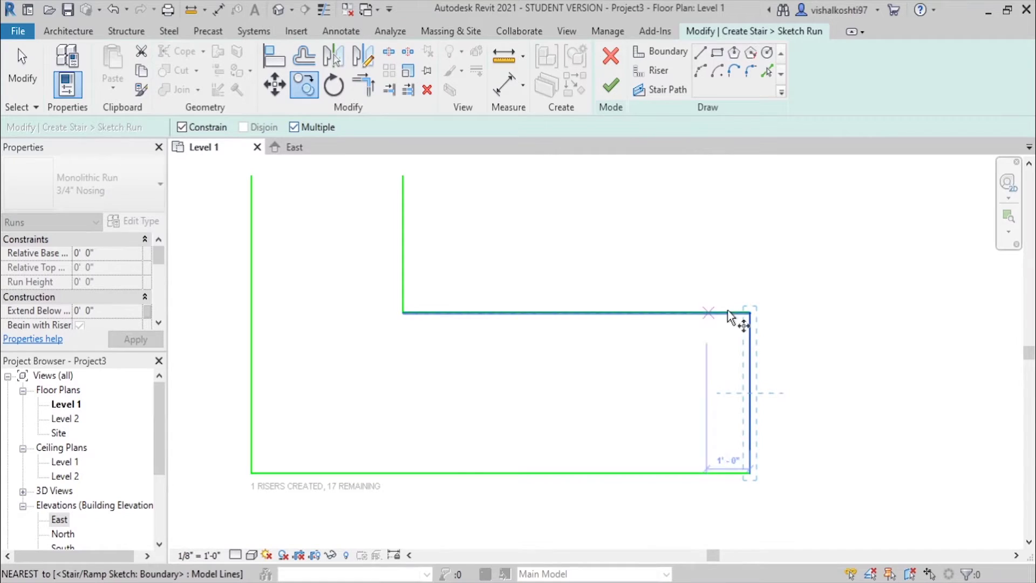
pyautogui.click(751, 314)
pyautogui.scroll(2, 713, 313)
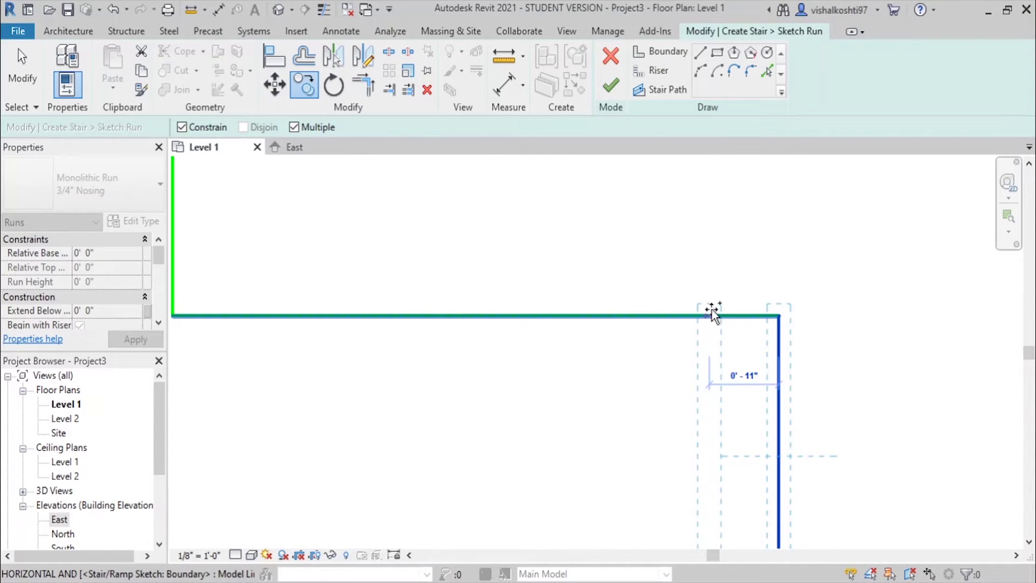
pyautogui.click(702, 316)
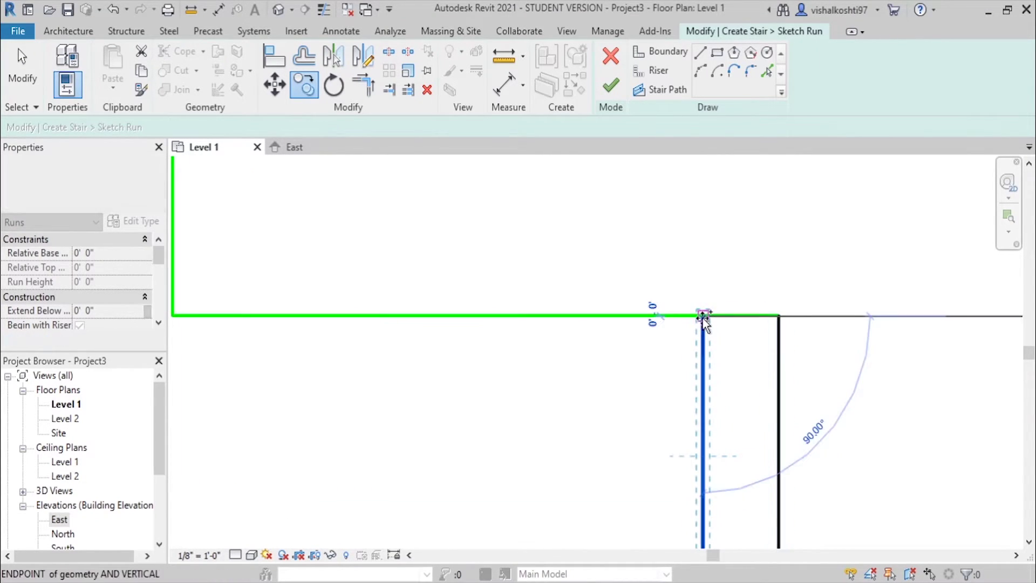
pyautogui.click(628, 316)
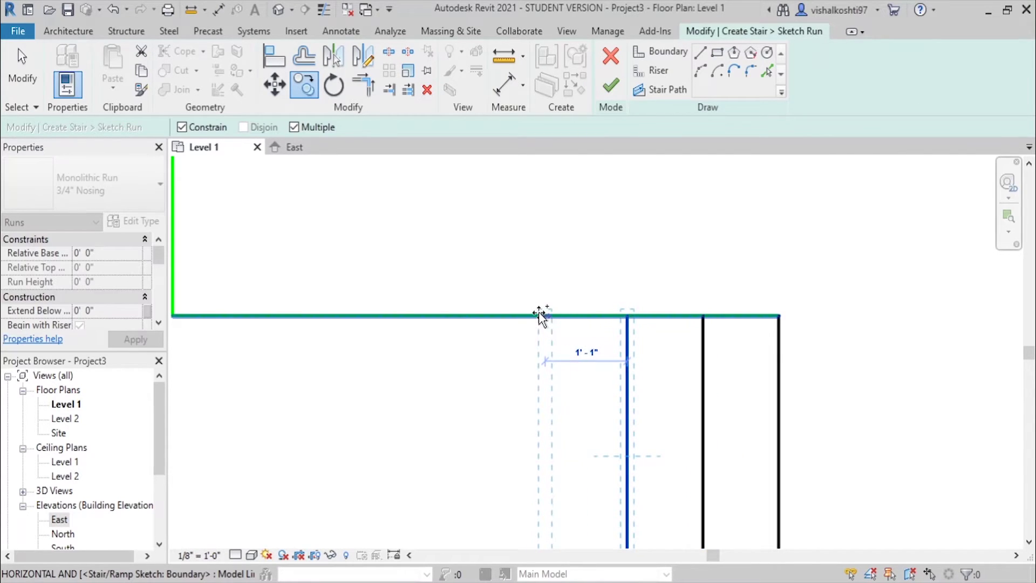
pyautogui.click(552, 316)
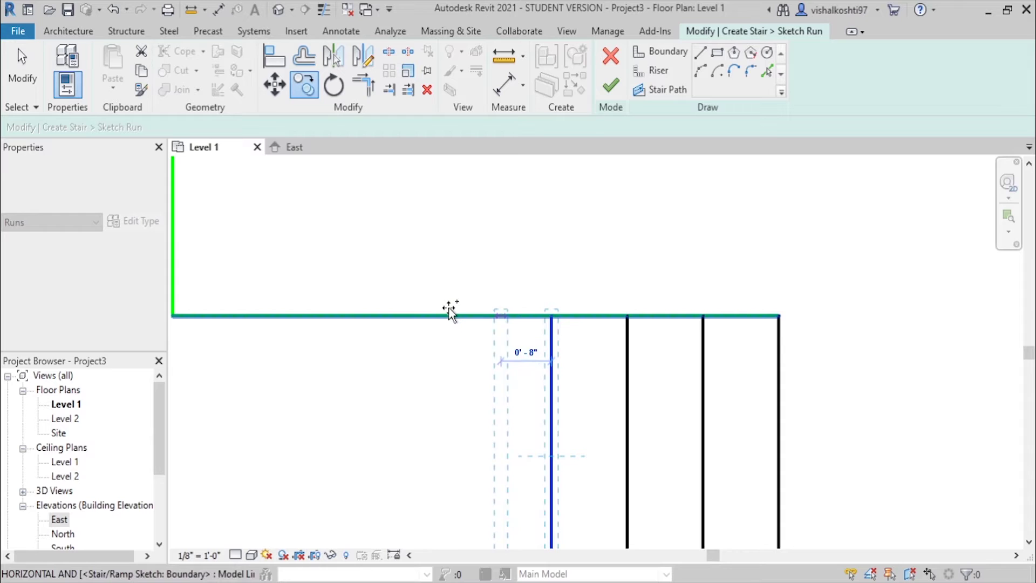
pyautogui.click(474, 316)
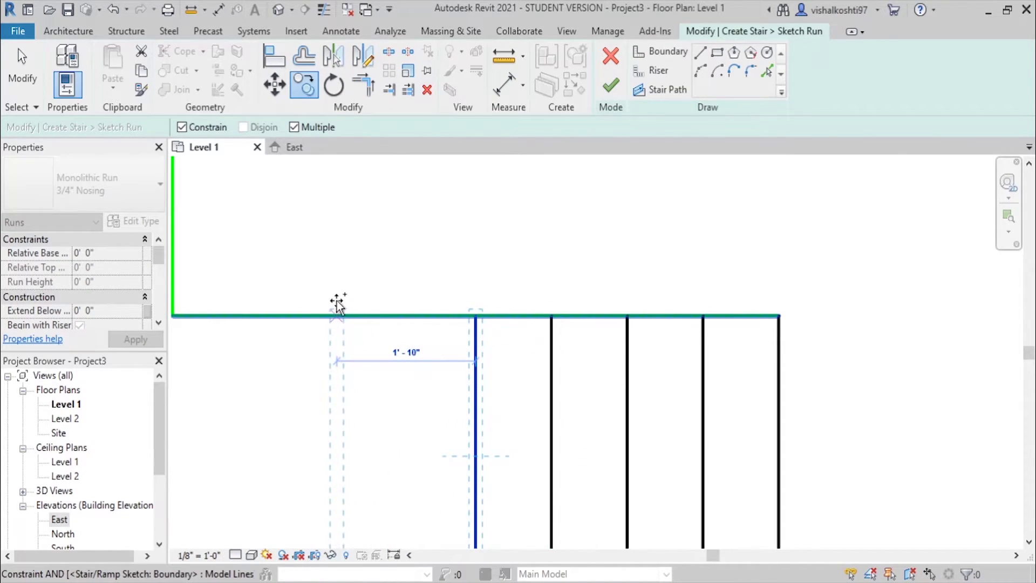
pyautogui.click(324, 314)
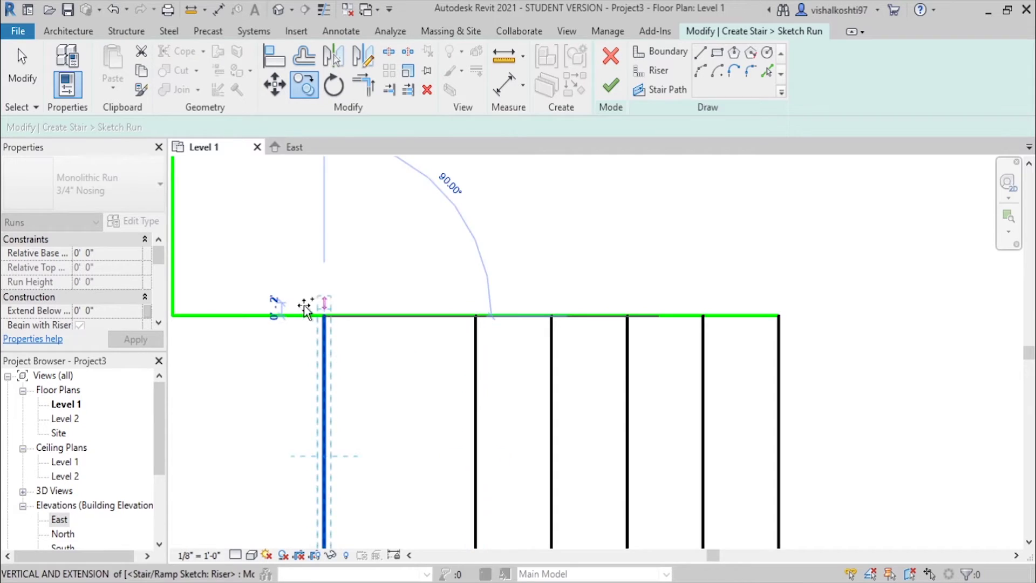
pyautogui.click(250, 306)
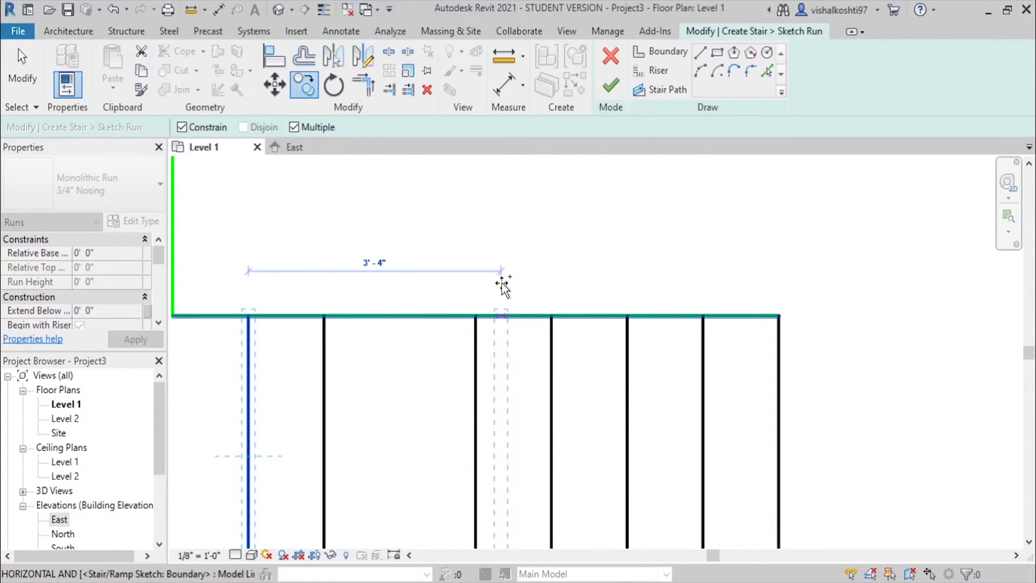
pyautogui.scroll(-1, 502, 282)
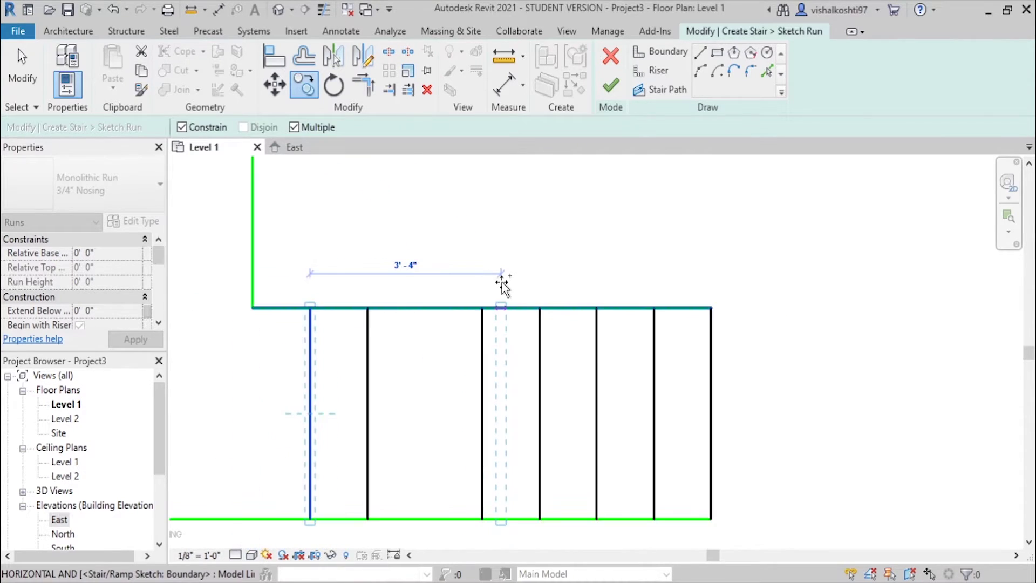
pyautogui.click(251, 307)
pyautogui.scroll(-1, 445, 306)
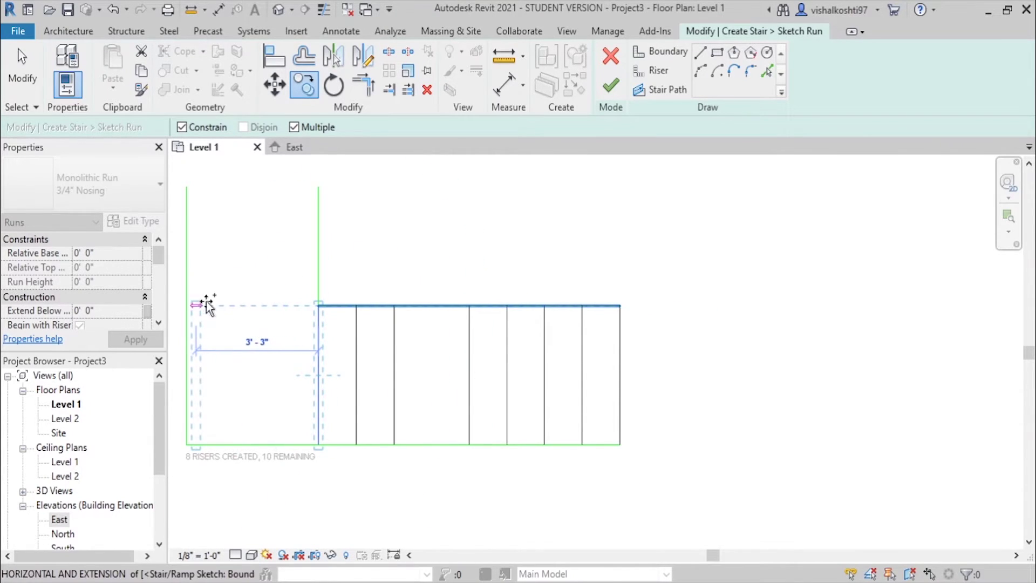
pyautogui.click(208, 298)
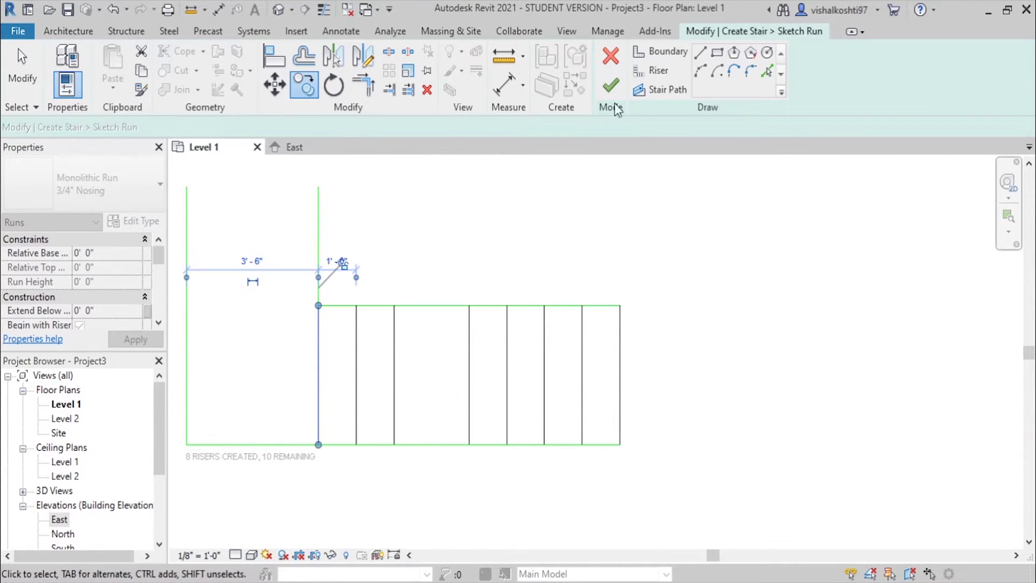
# Draw a riser line along the landing edge at the stair corner.
pyautogui.click(699, 52)
pyautogui.click(319, 305)
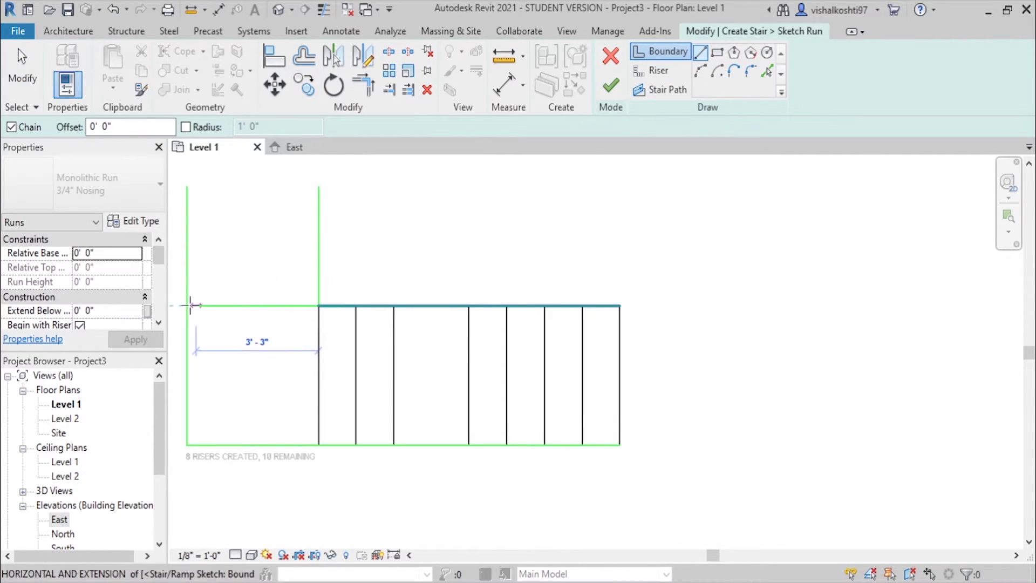
pyautogui.press('Escape')
pyautogui.press('Escape')
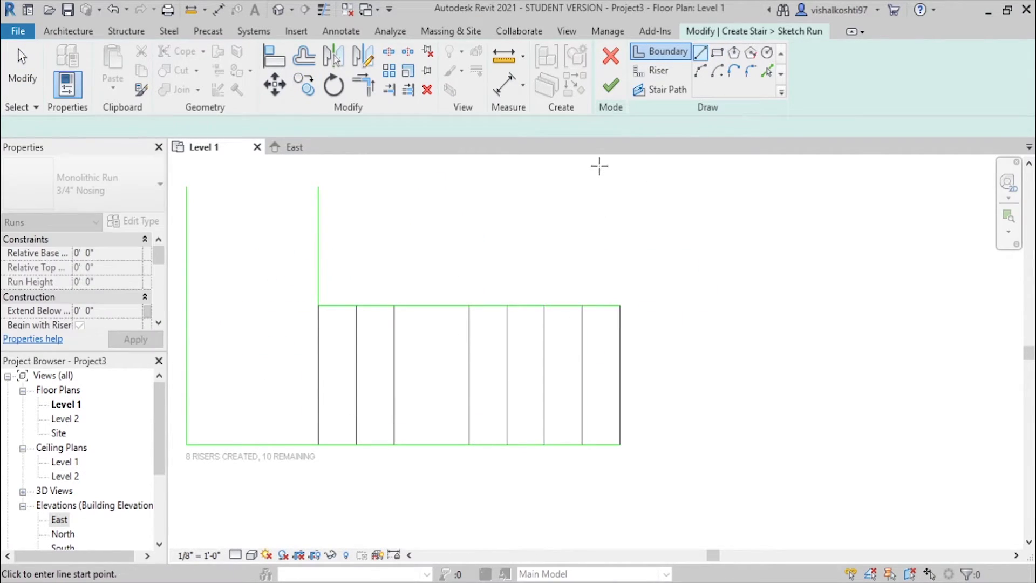
pyautogui.click(658, 72)
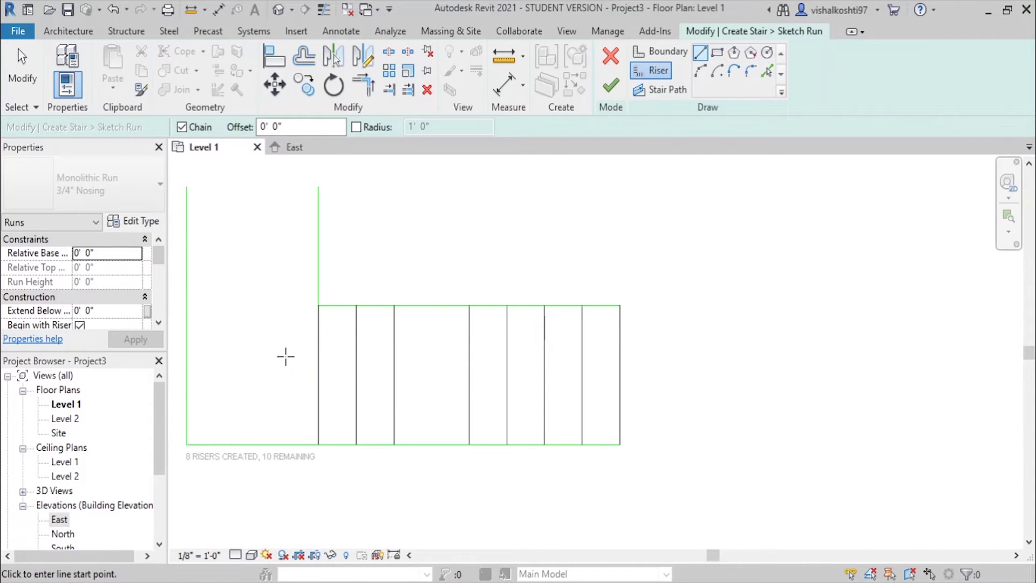
pyautogui.click(318, 305)
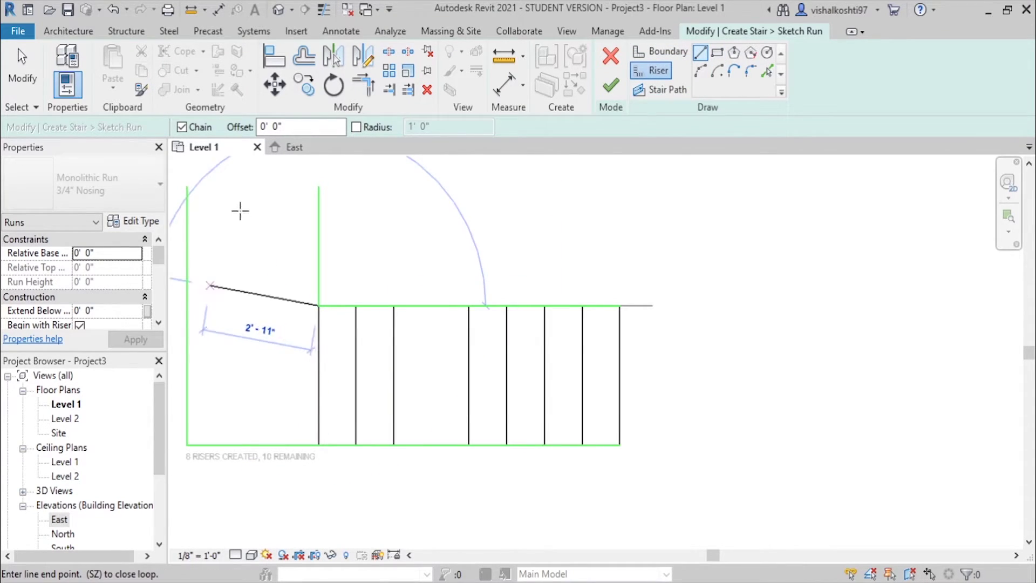
pyautogui.click(186, 305)
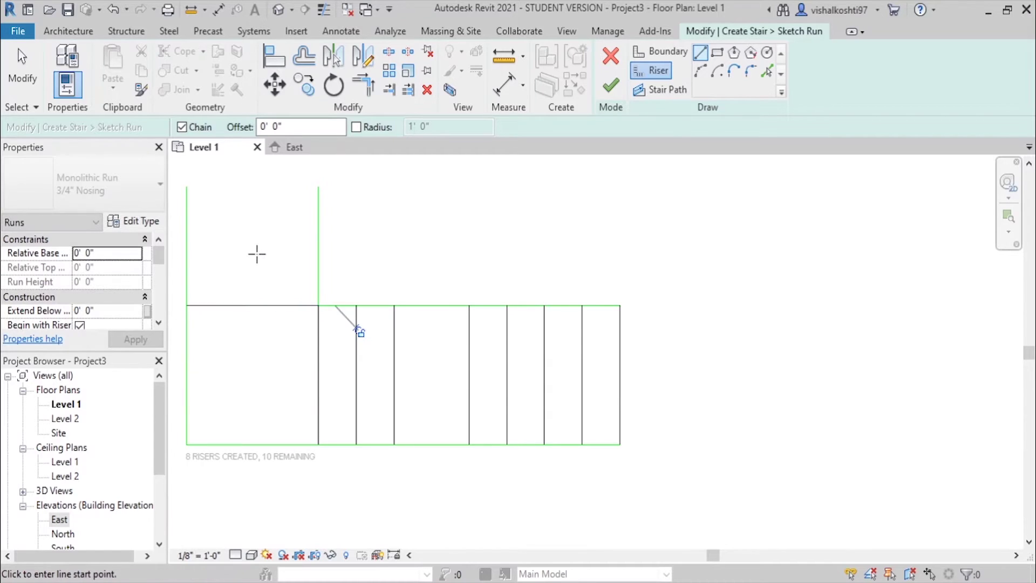
pyautogui.press('Escape')
pyautogui.press('Escape')
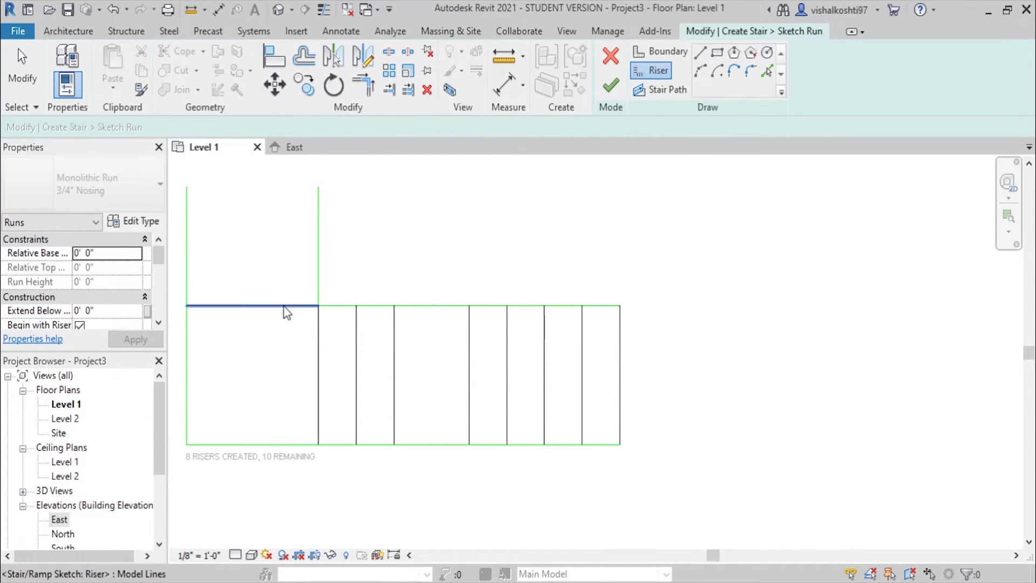
# Copy the landing riser upward at 1'-0" spacing to form the second flight's risers.
pyautogui.click(284, 306)
pyautogui.click(304, 86)
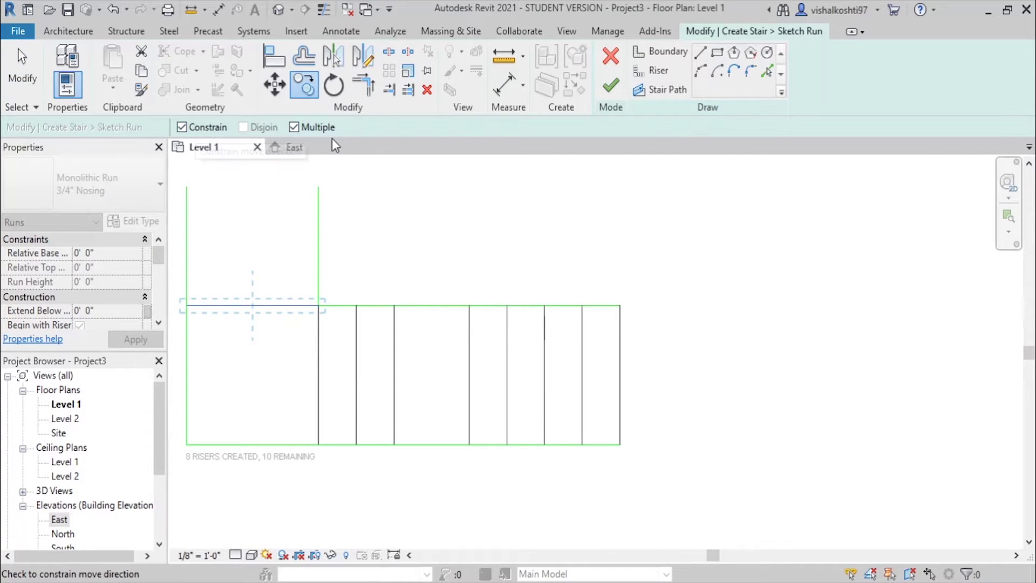
pyautogui.click(319, 306)
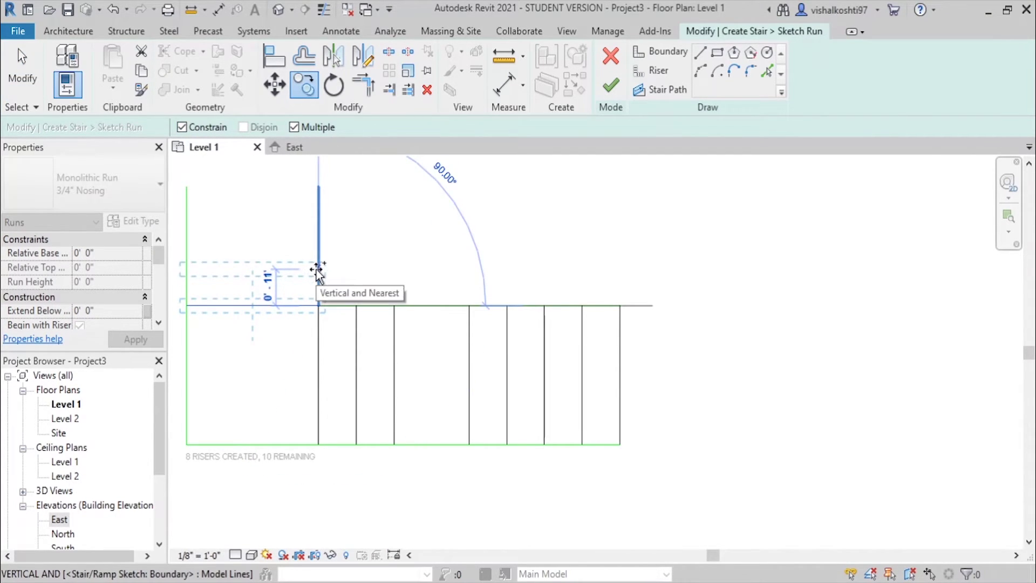
pyautogui.scroll(3, 317, 271)
pyautogui.scroll(1, 318, 270)
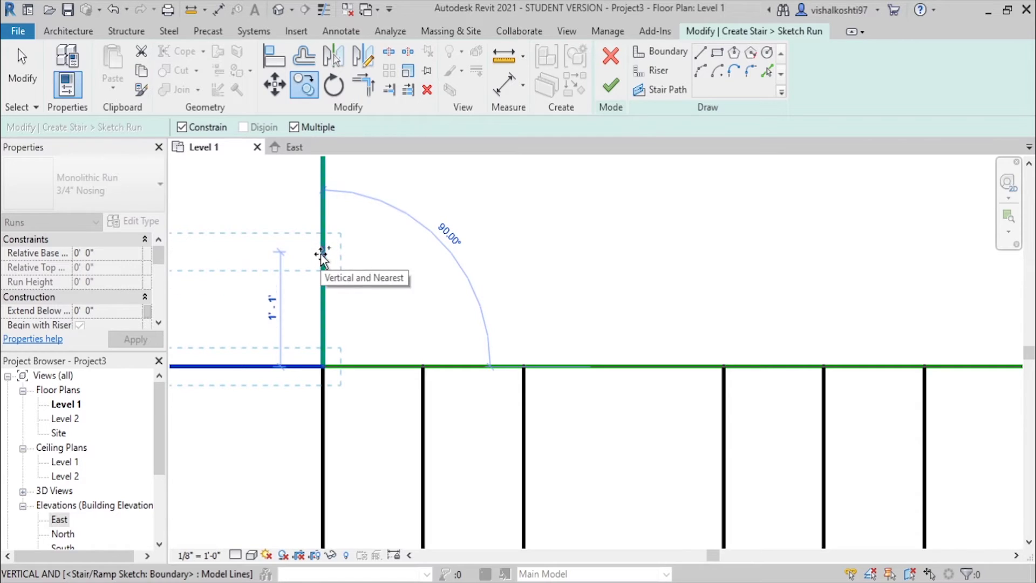
pyautogui.click(324, 260)
pyautogui.scroll(-3, 323, 279)
pyautogui.scroll(4, 324, 196)
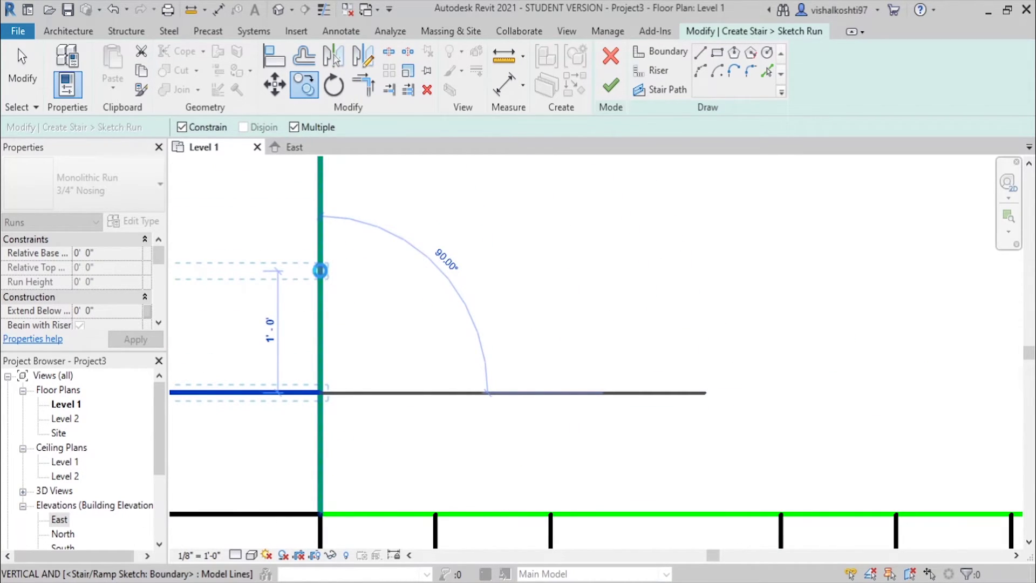
pyautogui.click(322, 269)
pyautogui.scroll(-2, 322, 271)
pyautogui.scroll(2, 320, 186)
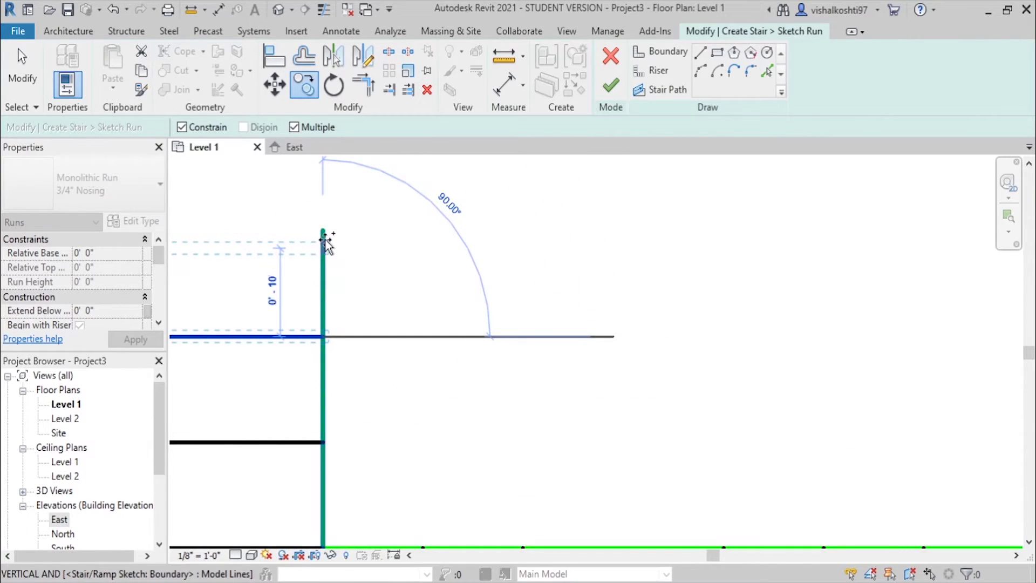
pyautogui.click(324, 233)
pyautogui.scroll(-2, 416, 229)
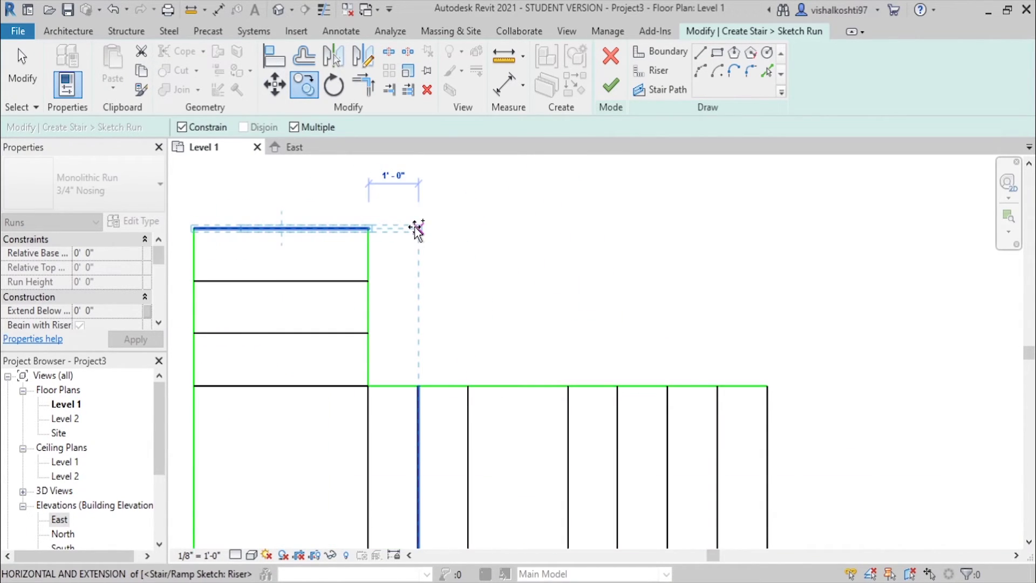
pyautogui.press('Escape')
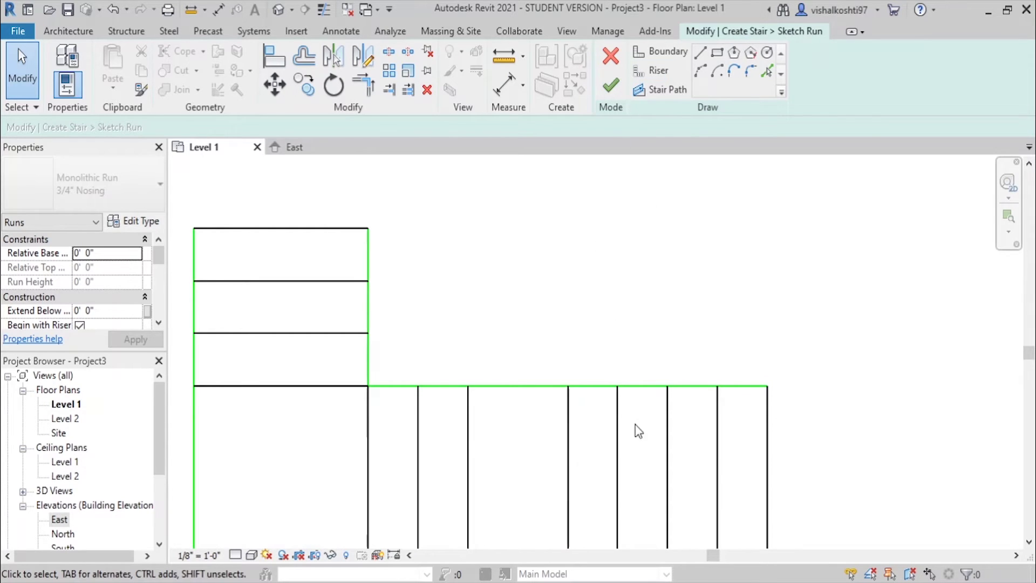
# Draw the stair path from the end riser through the landing and finish the 12-riser run sketch.
pyautogui.click(660, 92)
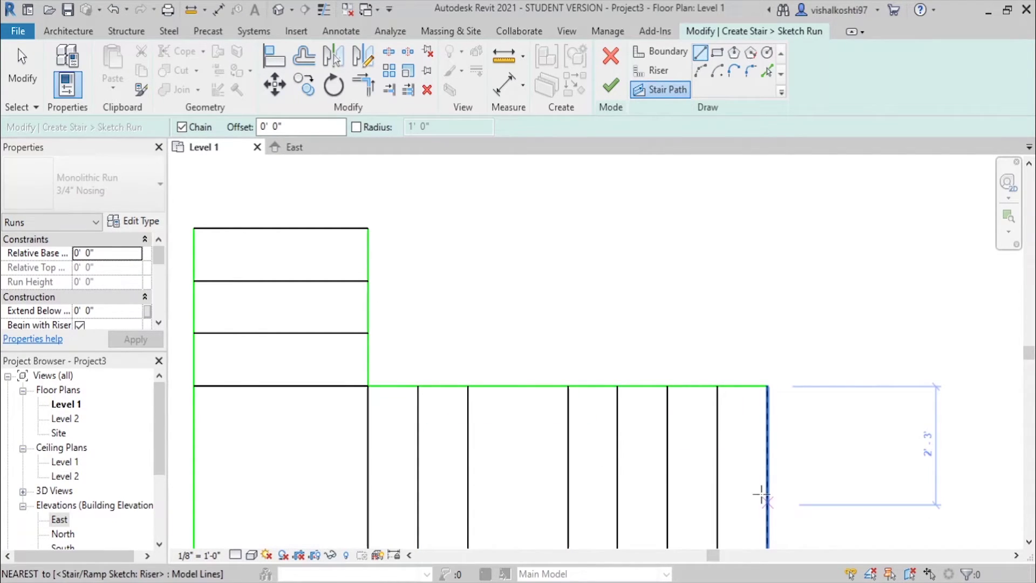
pyautogui.scroll(-2, 766, 487)
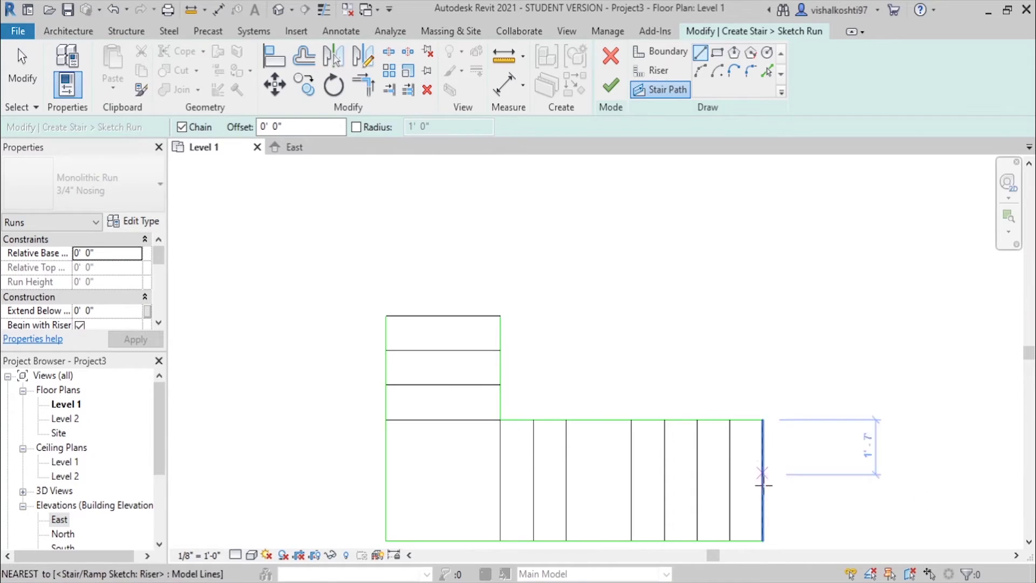
pyautogui.click(762, 482)
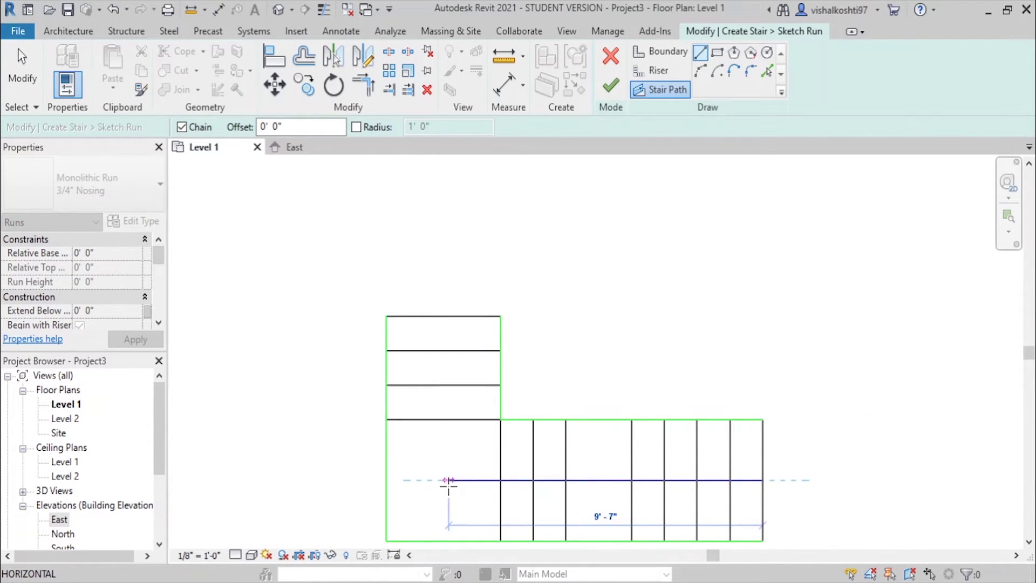
pyautogui.click(449, 482)
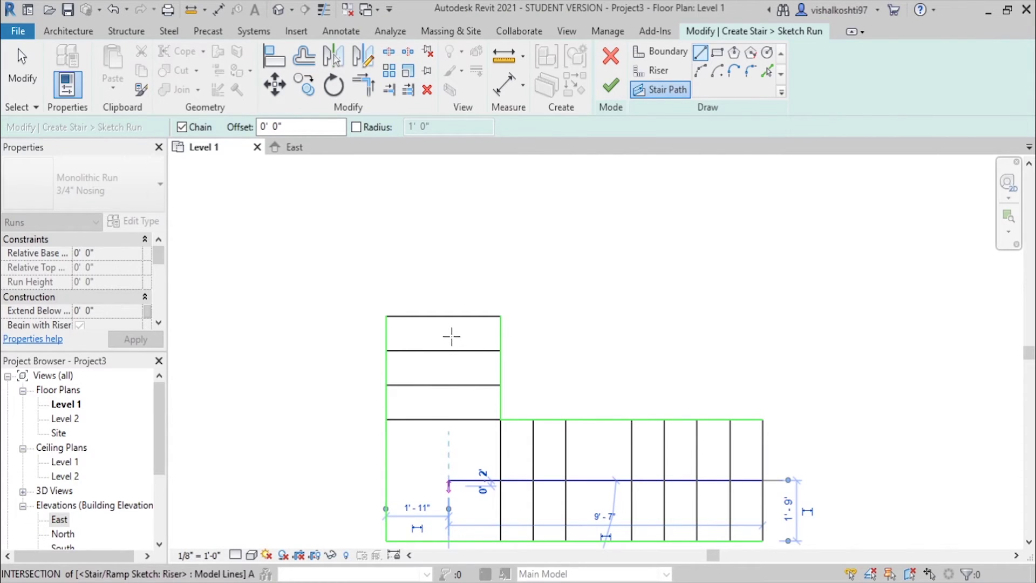
pyautogui.click(449, 314)
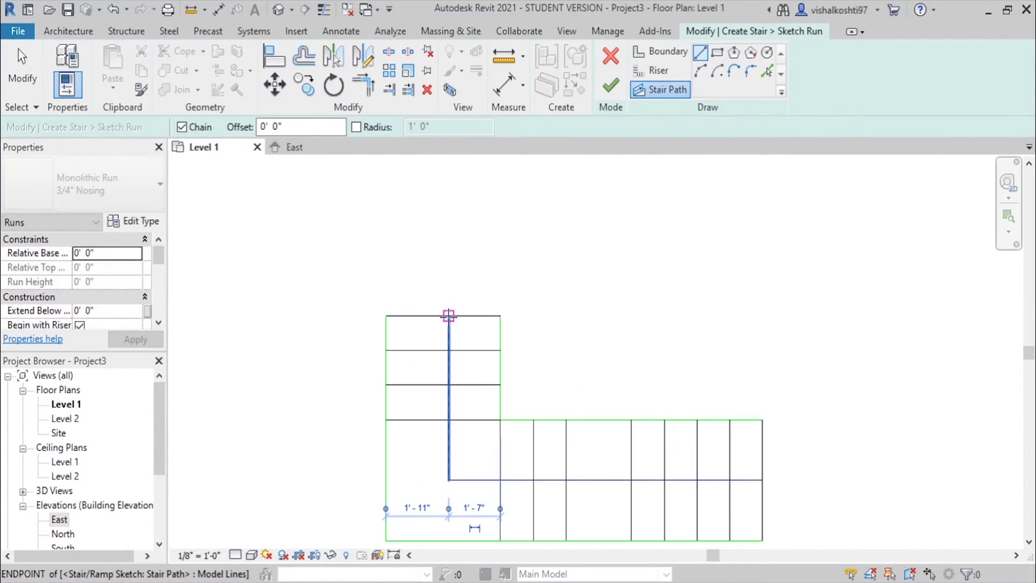
pyautogui.click(612, 87)
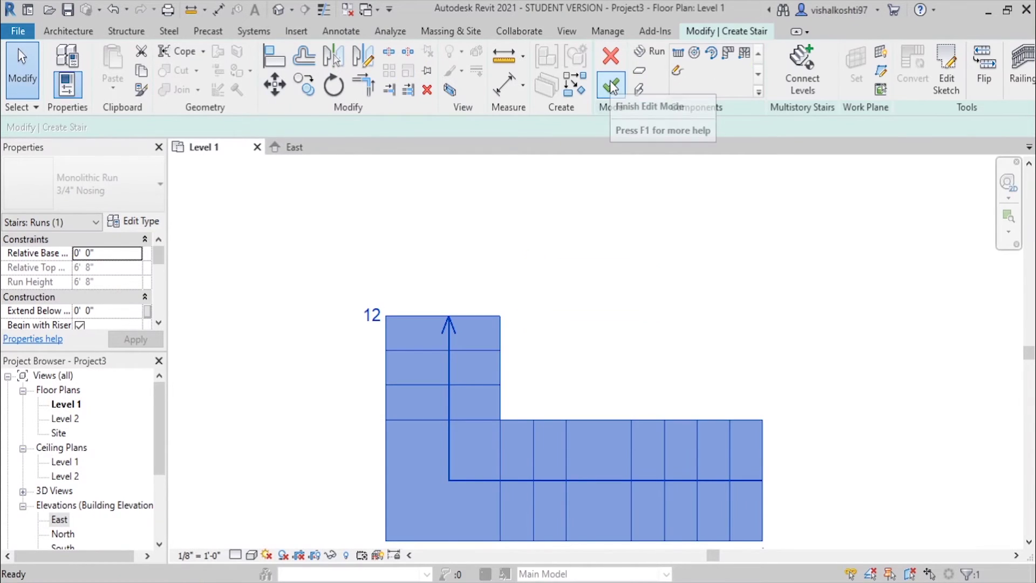
# Keep the type as Monolithic Stair and finish the stair so it appears in the Level 1 plan.
pyautogui.click(248, 199)
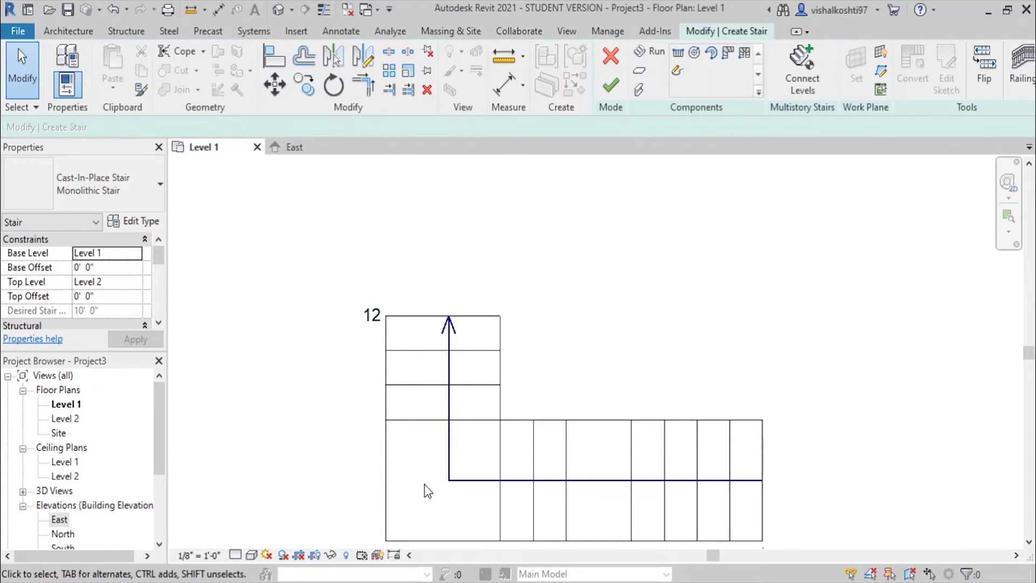
pyautogui.click(84, 194)
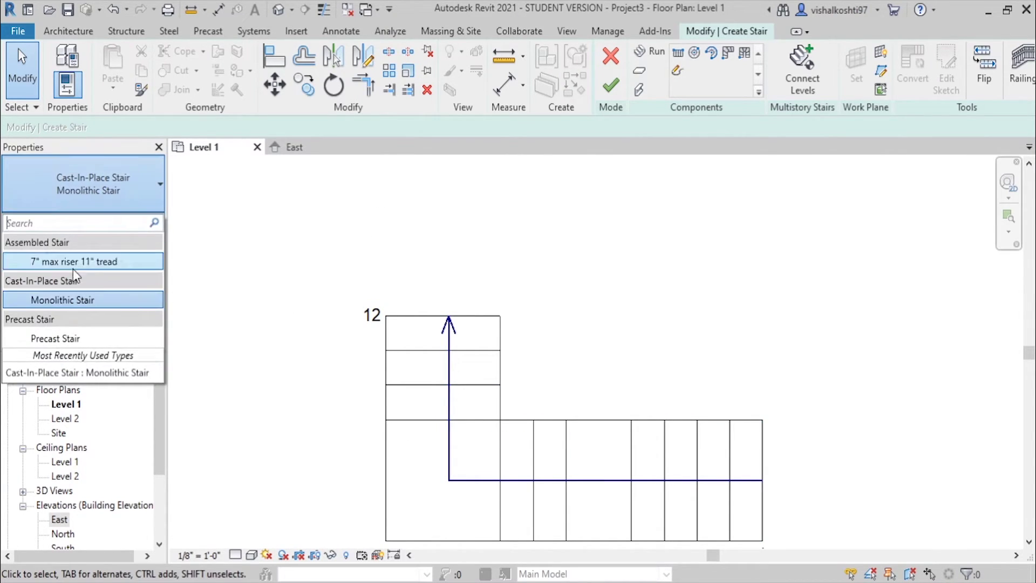
pyautogui.click(78, 301)
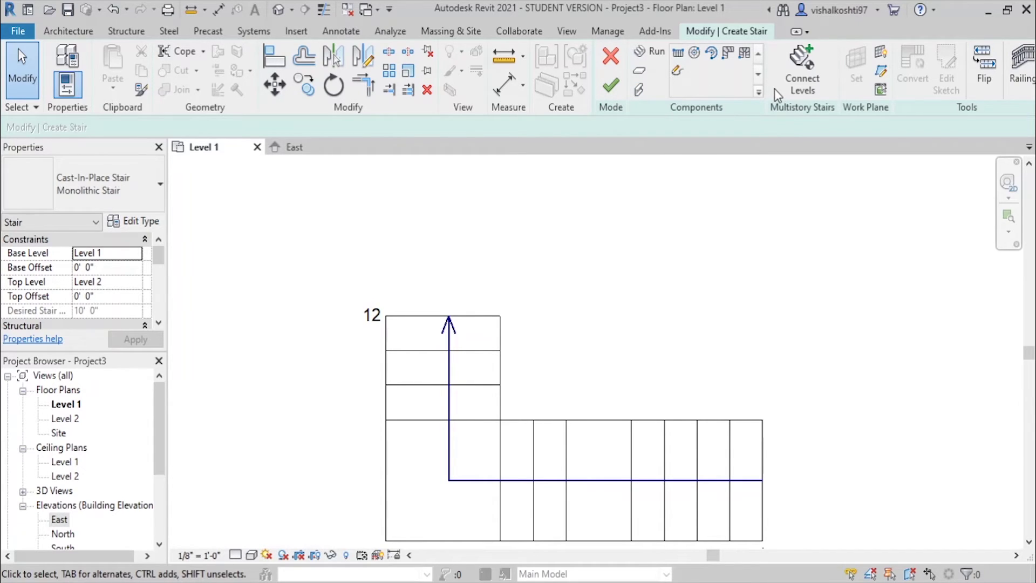
pyautogui.click(610, 81)
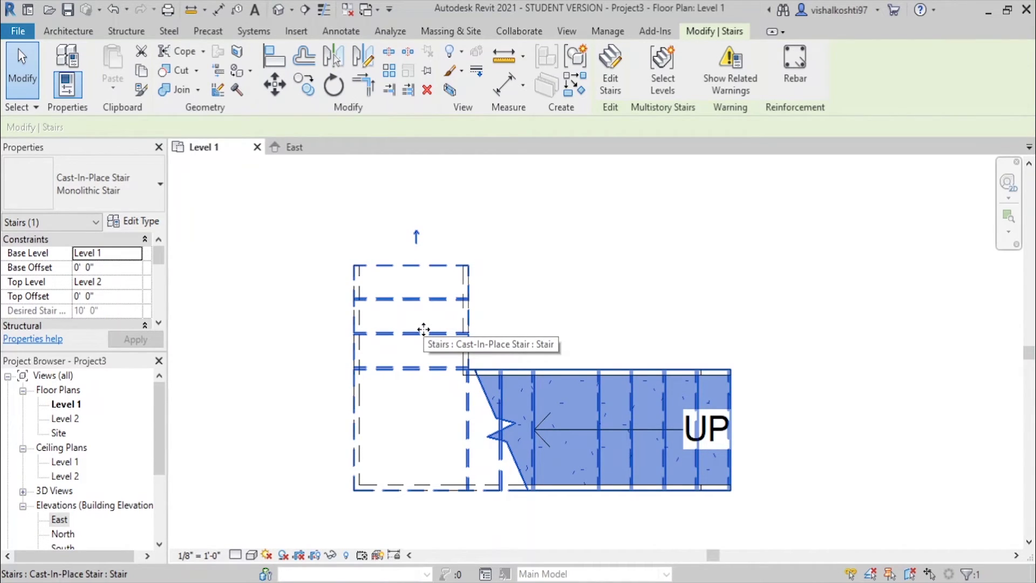
pyautogui.click(123, 180)
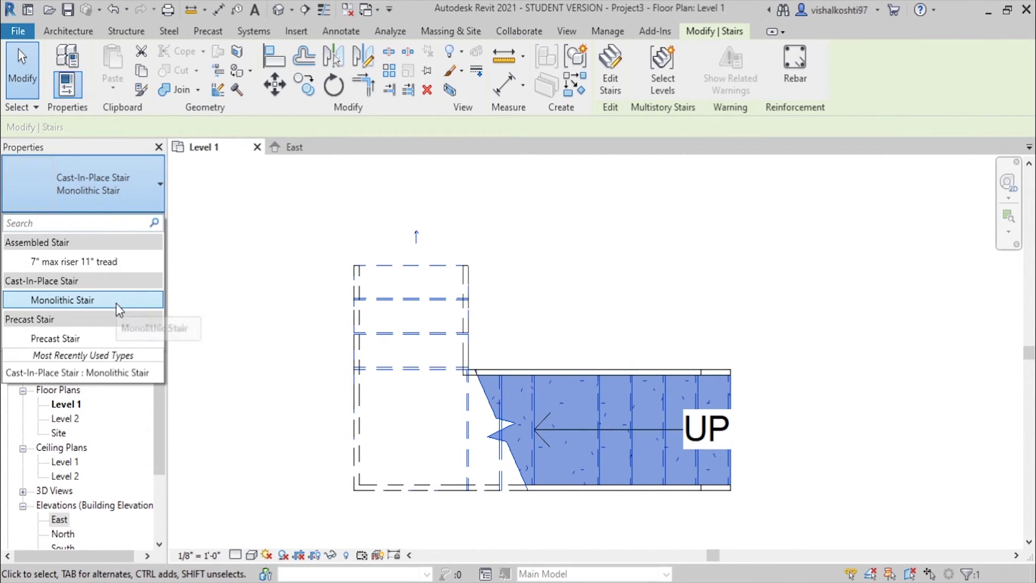
pyautogui.click(378, 202)
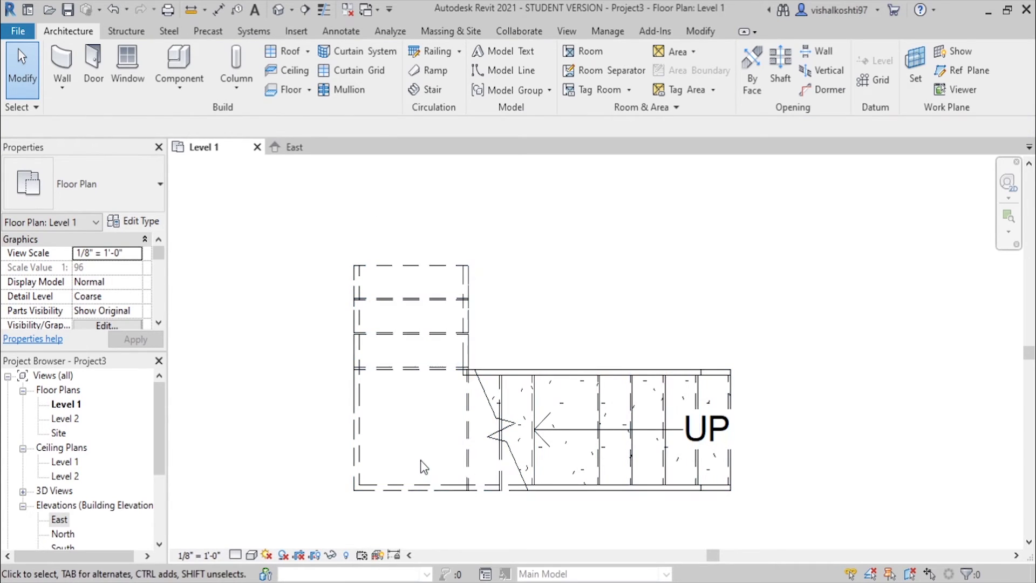
pyautogui.click(456, 385)
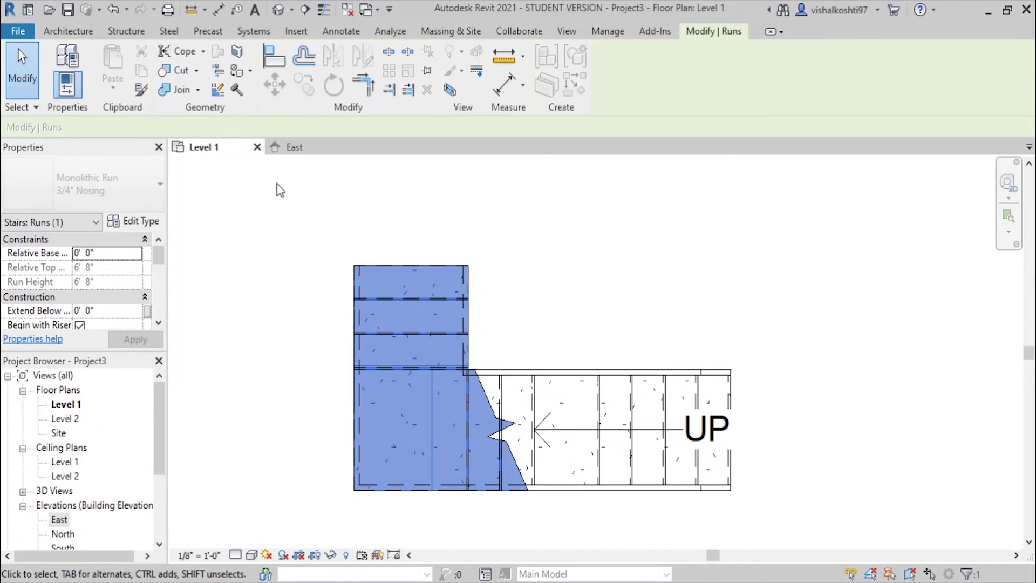
# Show the stair in the default 3D view with Realistic visual style, inspecting it from the right and an isometric corner.
pyautogui.click(278, 10)
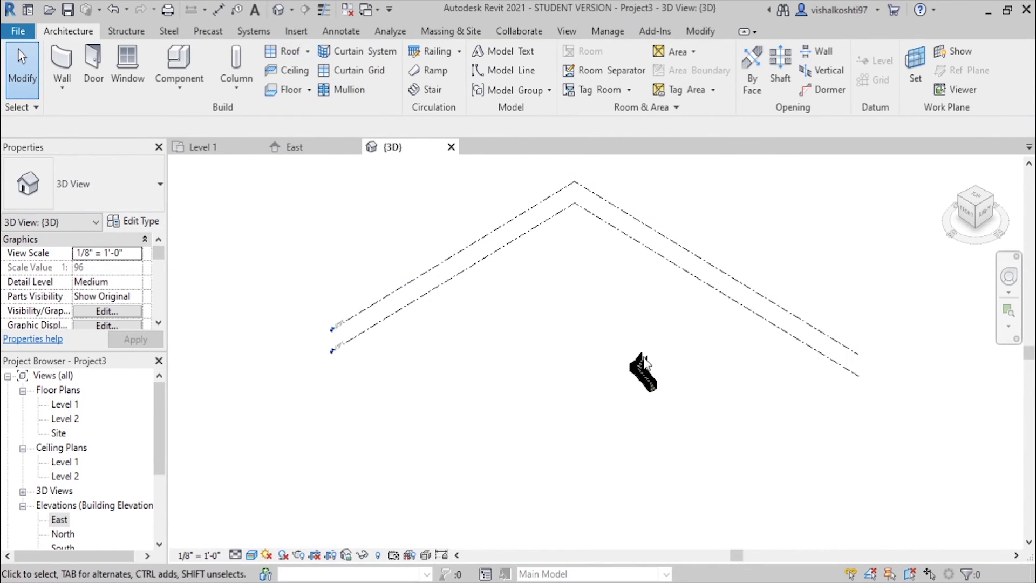
pyautogui.scroll(5, 651, 368)
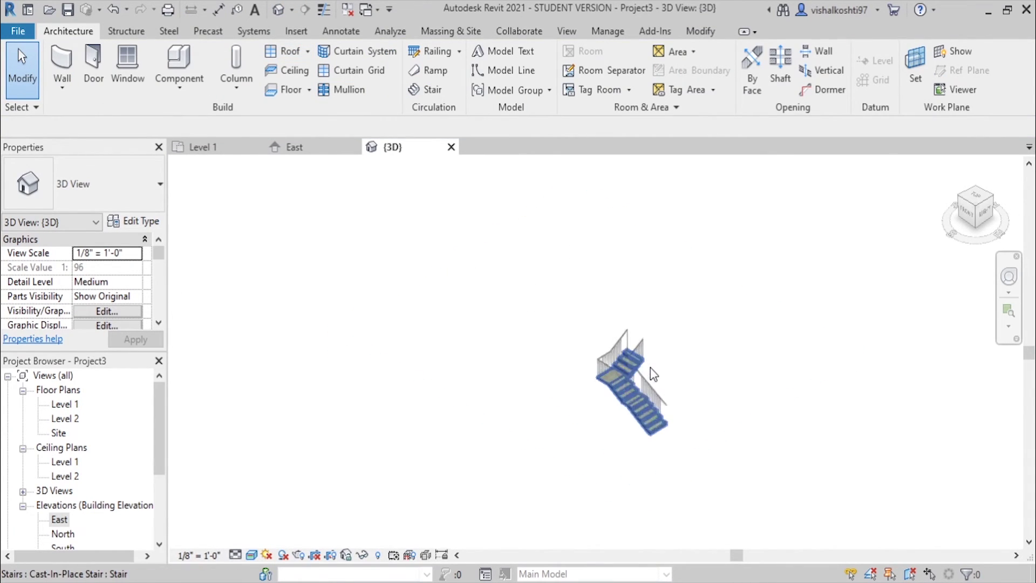
pyautogui.scroll(4, 560, 410)
pyautogui.scroll(3, 526, 413)
pyautogui.scroll(2, 526, 413)
pyautogui.scroll(2, 525, 410)
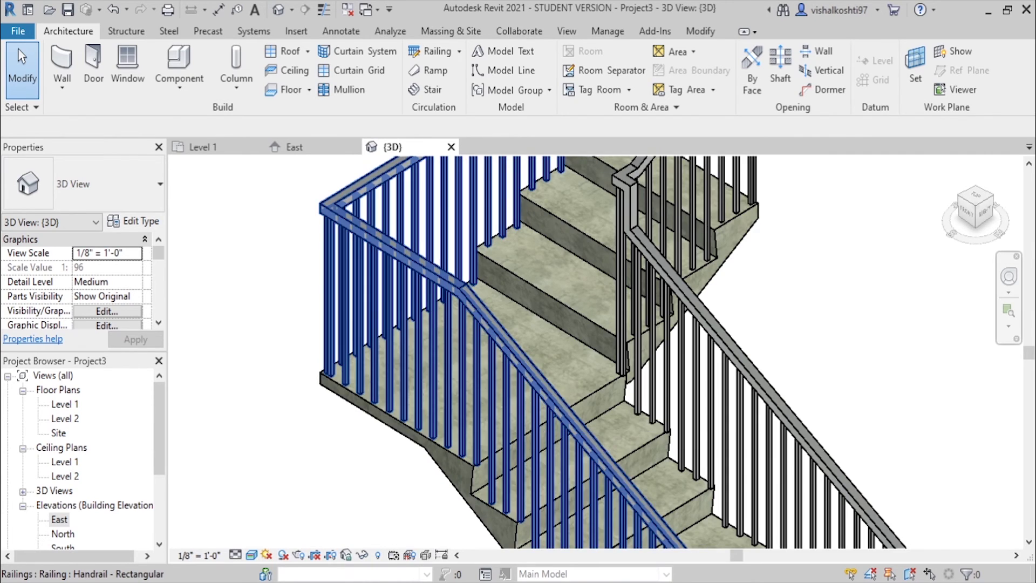
pyautogui.click(252, 556)
pyautogui.click(279, 538)
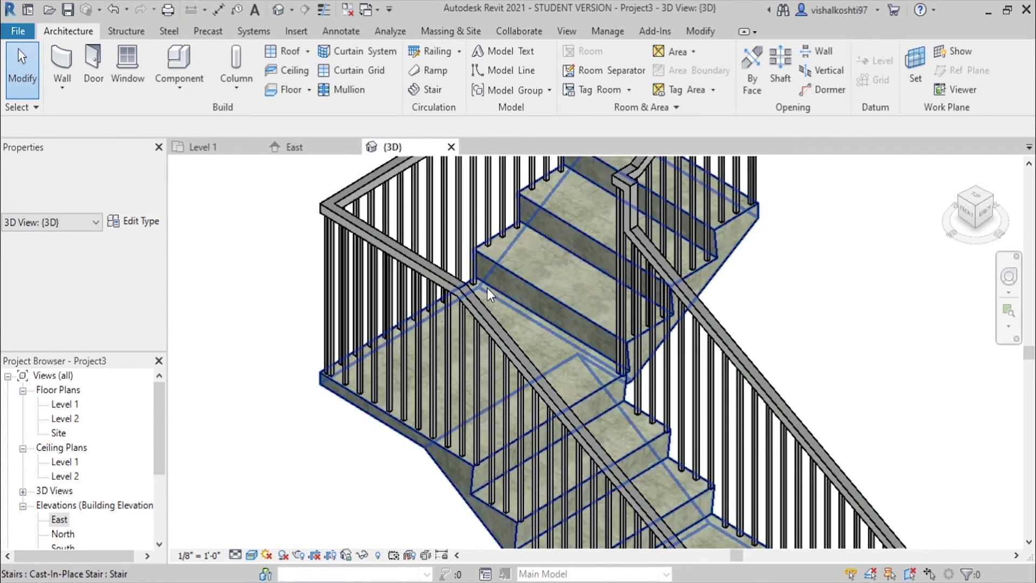
pyautogui.scroll(2, 558, 298)
pyautogui.scroll(2, 559, 299)
pyautogui.scroll(-10, 559, 299)
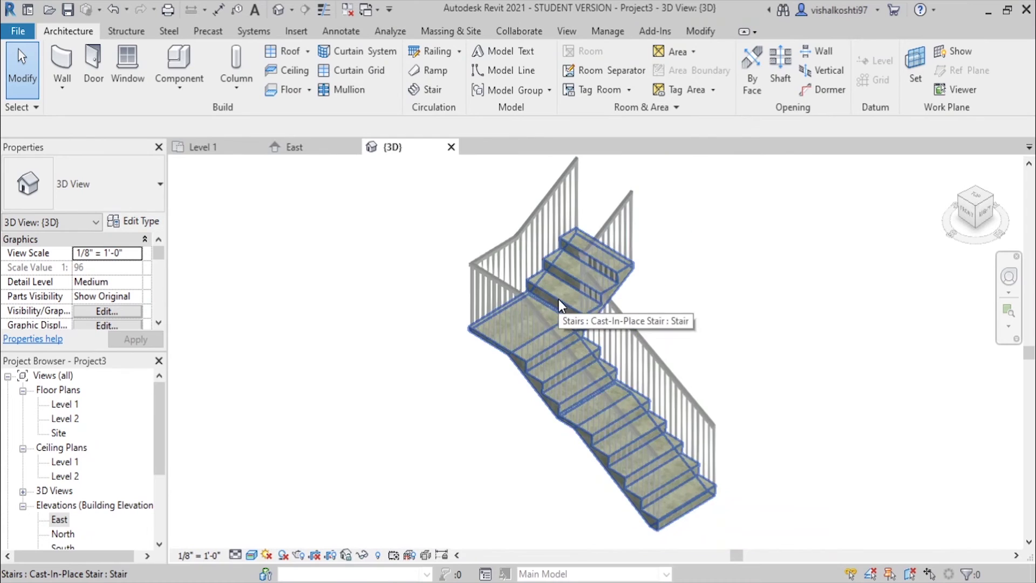
pyautogui.scroll(4, 549, 343)
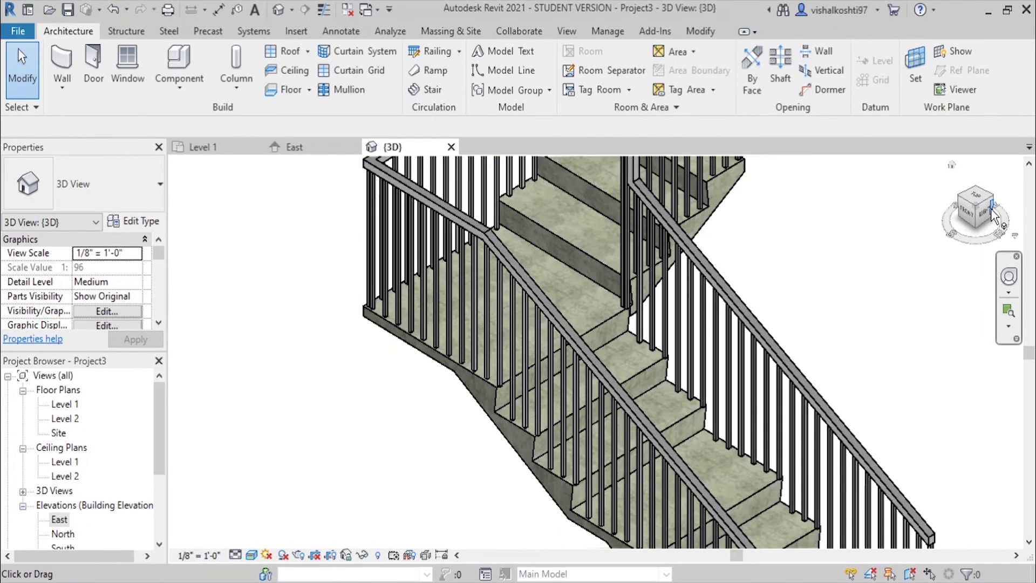
pyautogui.click(986, 213)
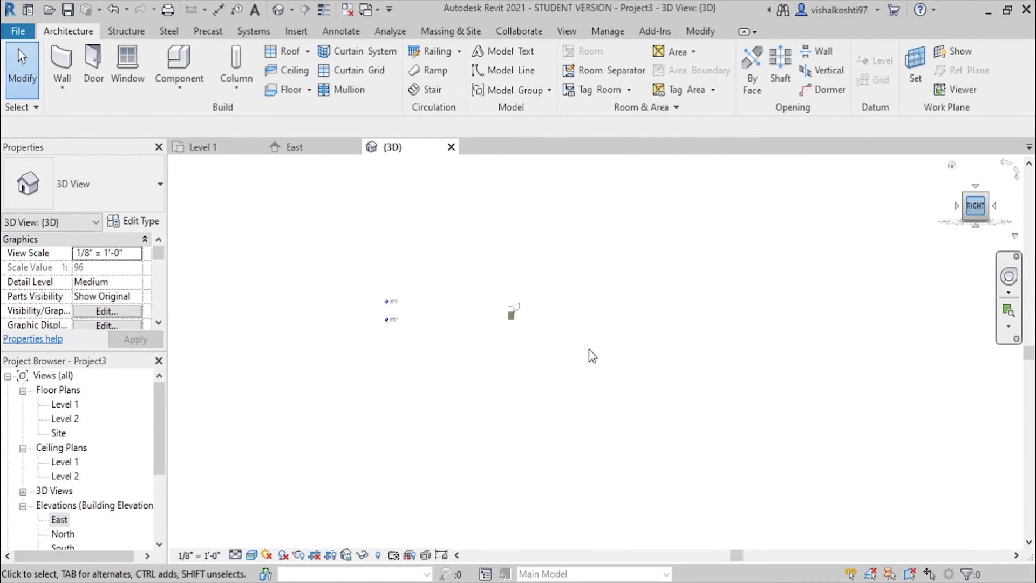
pyautogui.scroll(3, 536, 326)
pyautogui.scroll(2, 688, 381)
pyautogui.scroll(2, 751, 405)
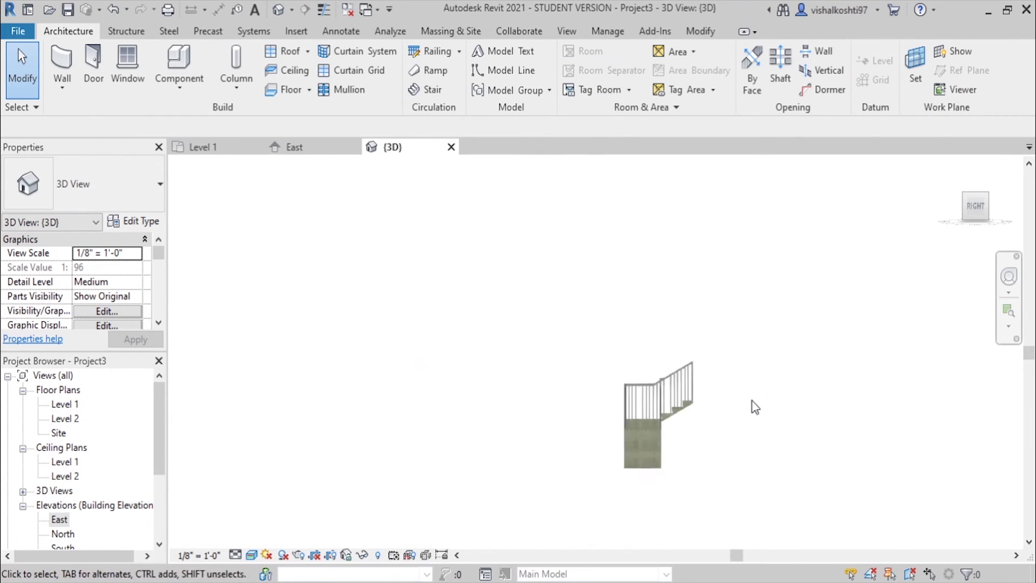
pyautogui.scroll(2, 704, 388)
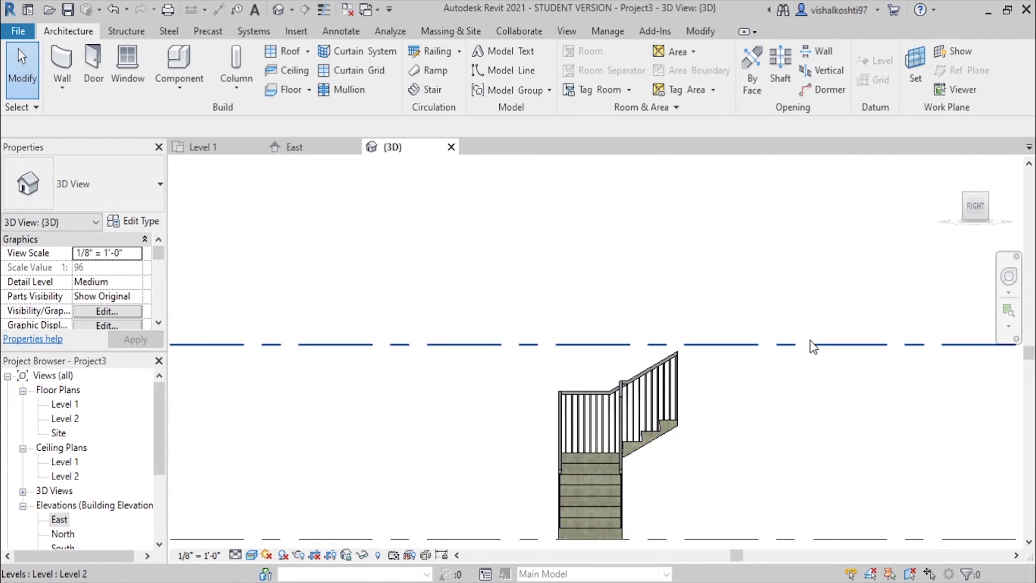
pyautogui.scroll(-2, 631, 295)
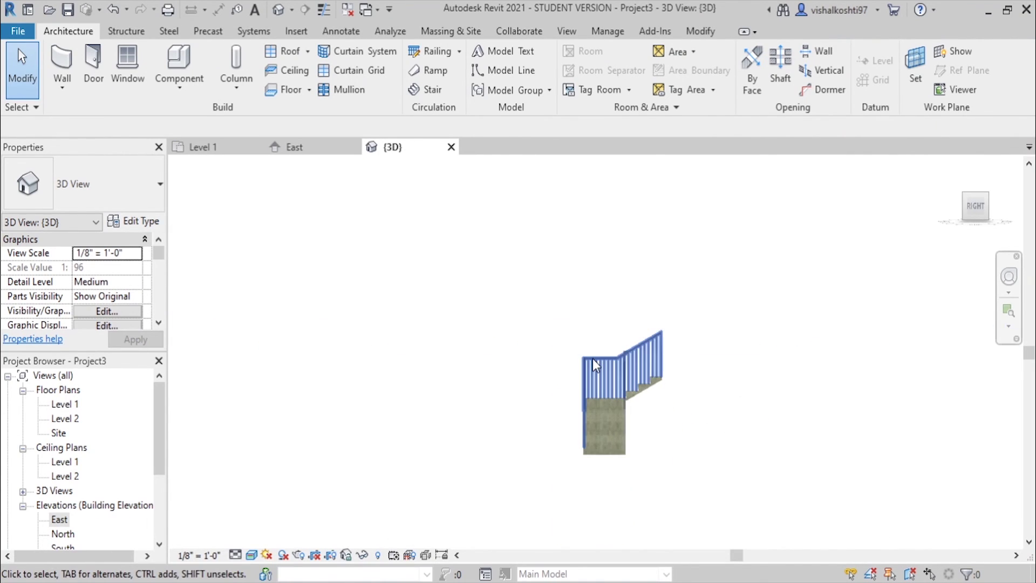
pyautogui.scroll(1, 593, 359)
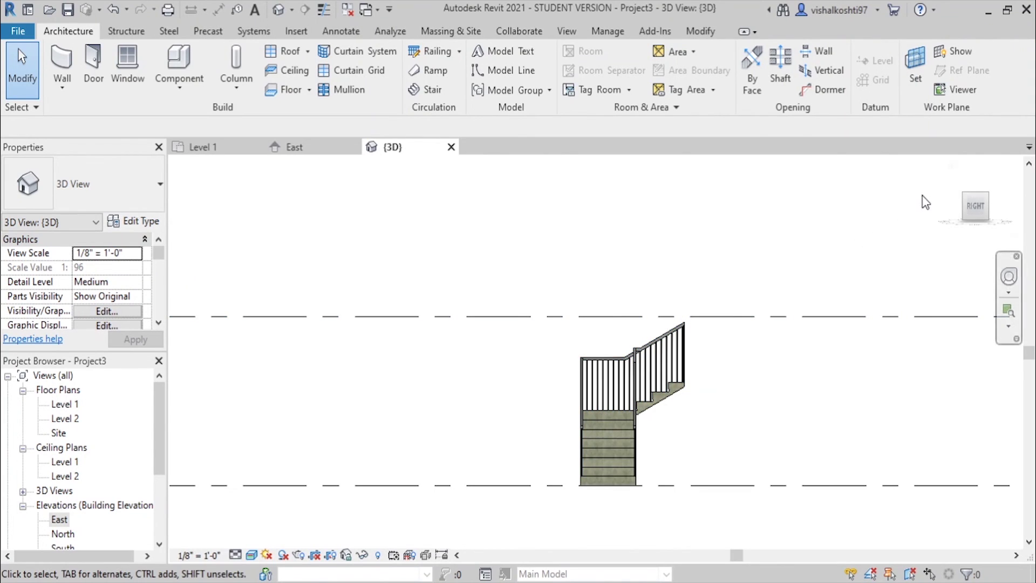
pyautogui.moveTo(976, 205)
pyautogui.click(965, 195)
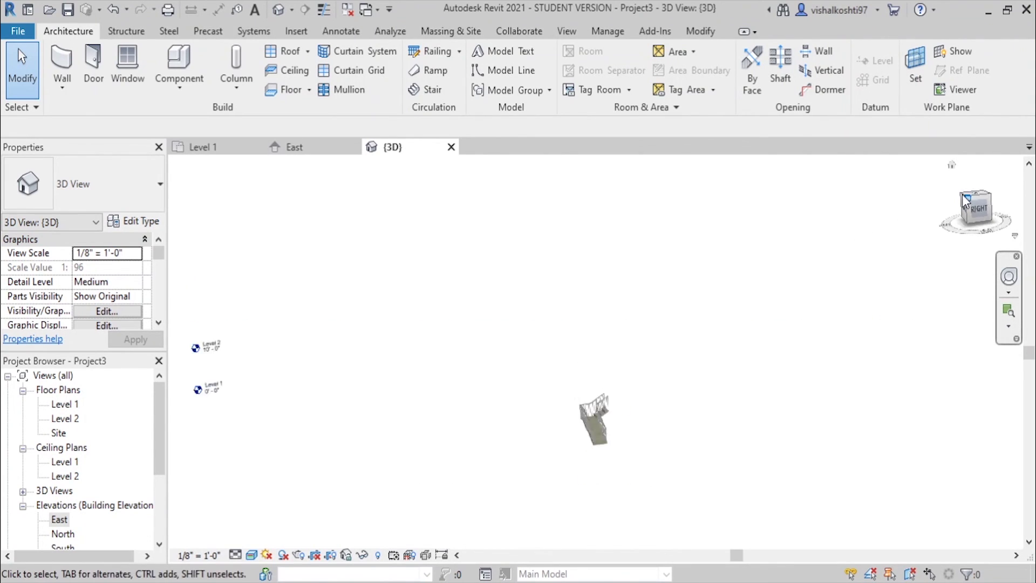
pyautogui.scroll(3, 642, 377)
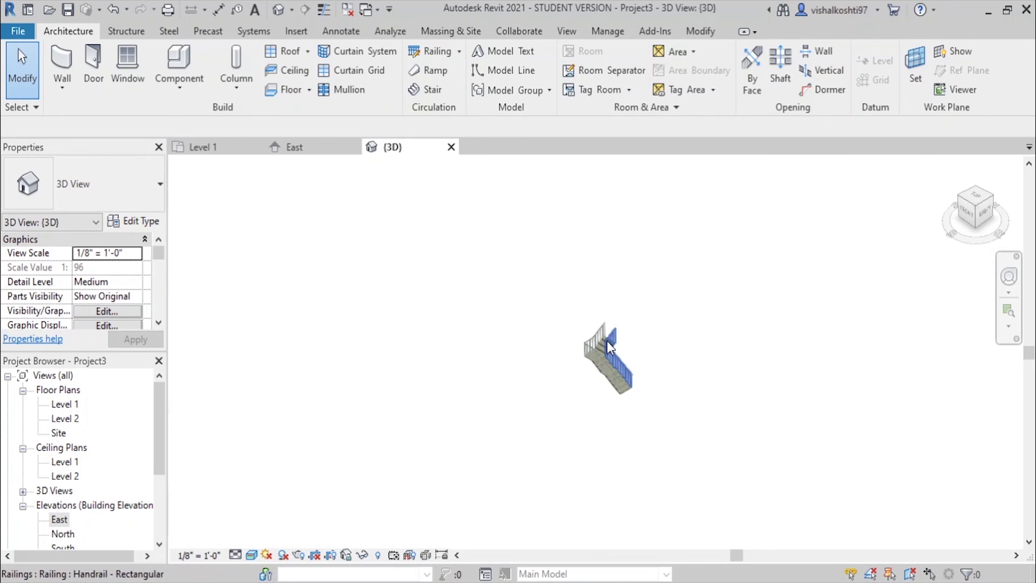
pyautogui.scroll(4, 610, 347)
pyautogui.scroll(3, 609, 347)
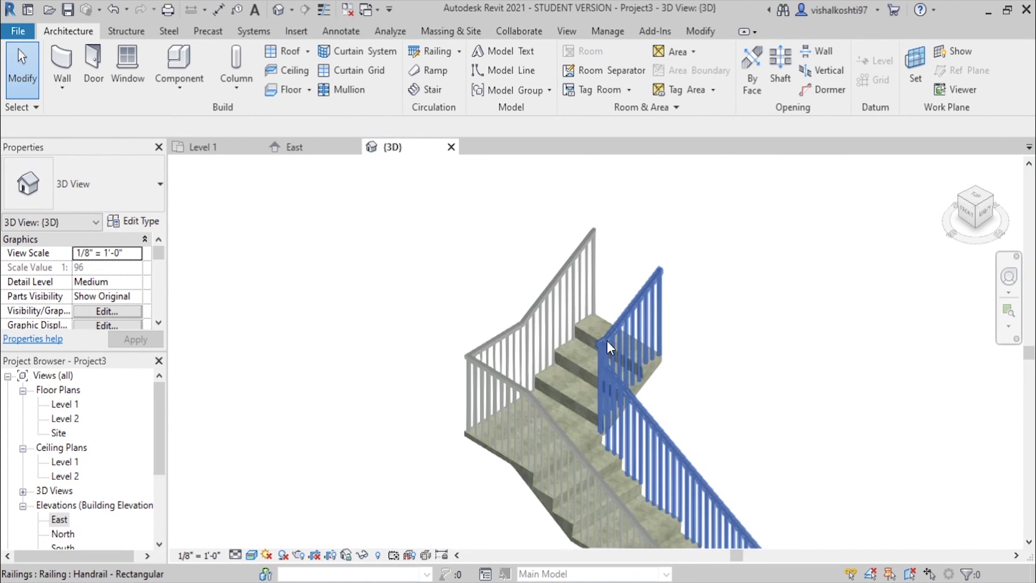